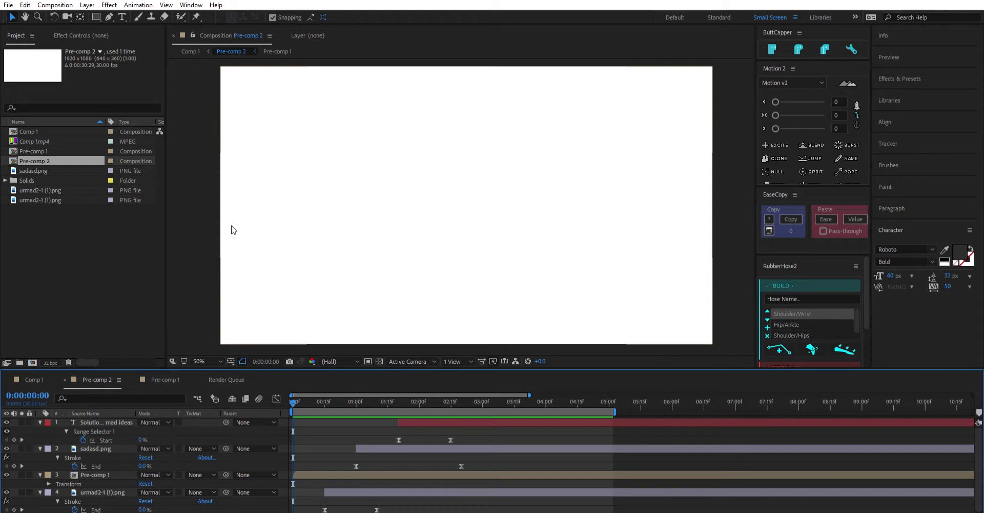
# - Preview the logo animation in Pre-comp 2 and scrub to 0:00:01:00
pyautogui.press('space')
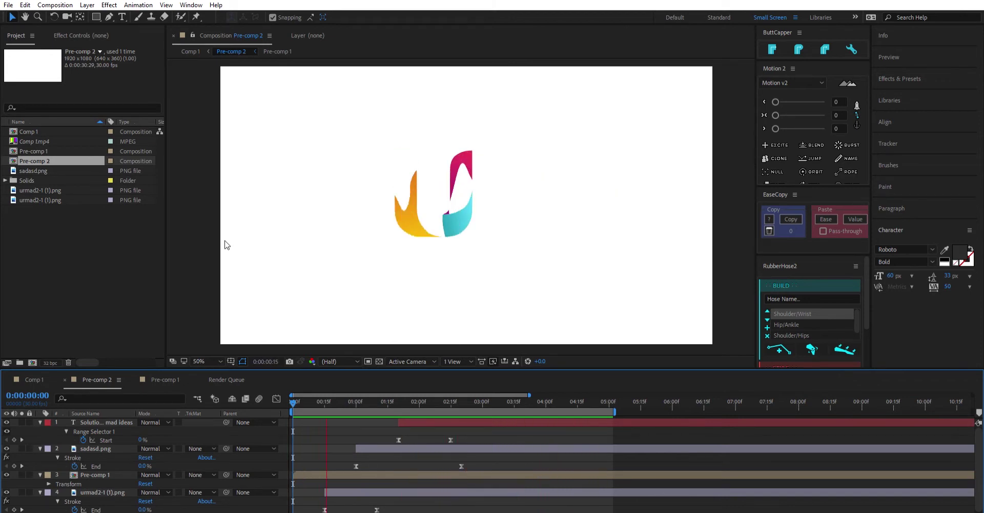
pyautogui.press('space')
pyautogui.moveTo(386, 394); pyautogui.dragTo(357, 389)
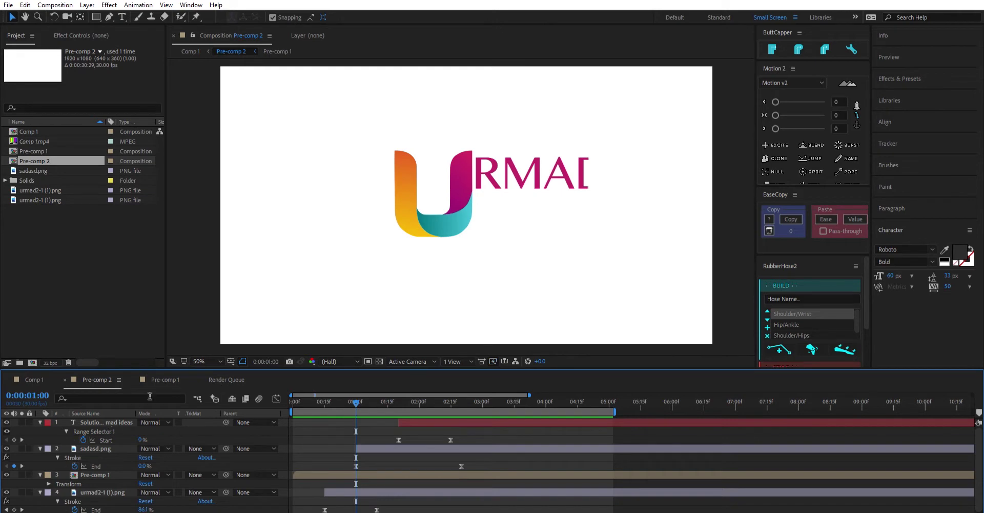
# - Open Pre-comp 1 and view the U logo with its gradient shape layers
pyautogui.click(154, 380)
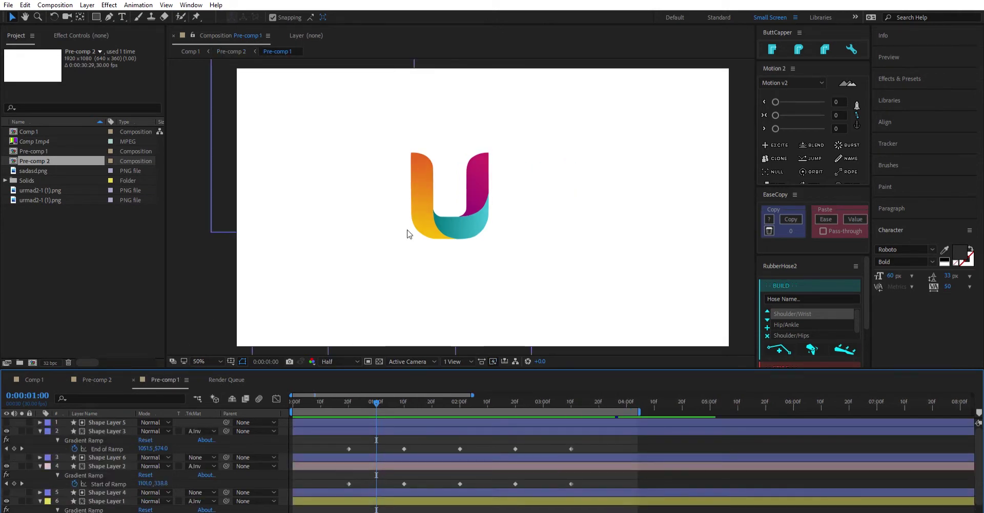
pyautogui.moveTo(409, 234); pyautogui.dragTo(411, 254)
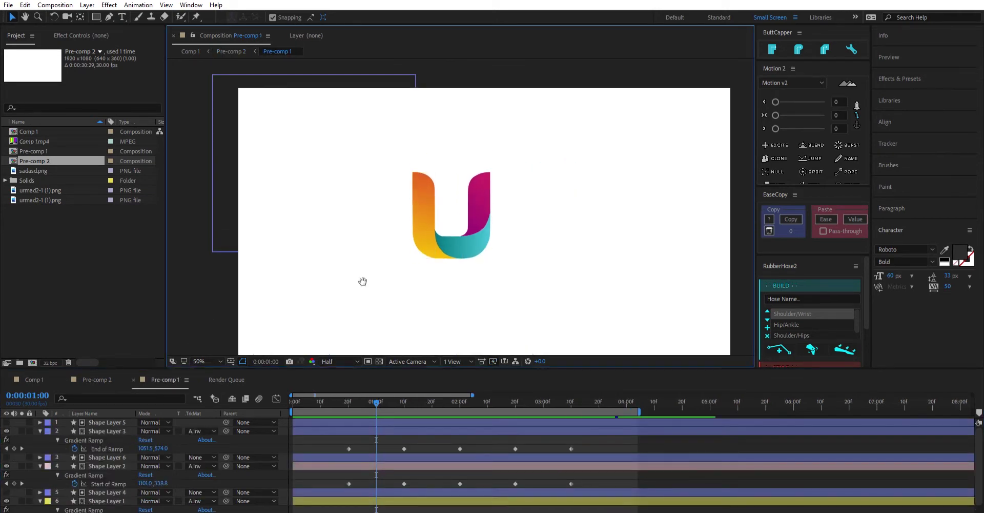
pyautogui.moveTo(363, 281); pyautogui.dragTo(343, 273)
pyautogui.scroll(-1, 102, 457)
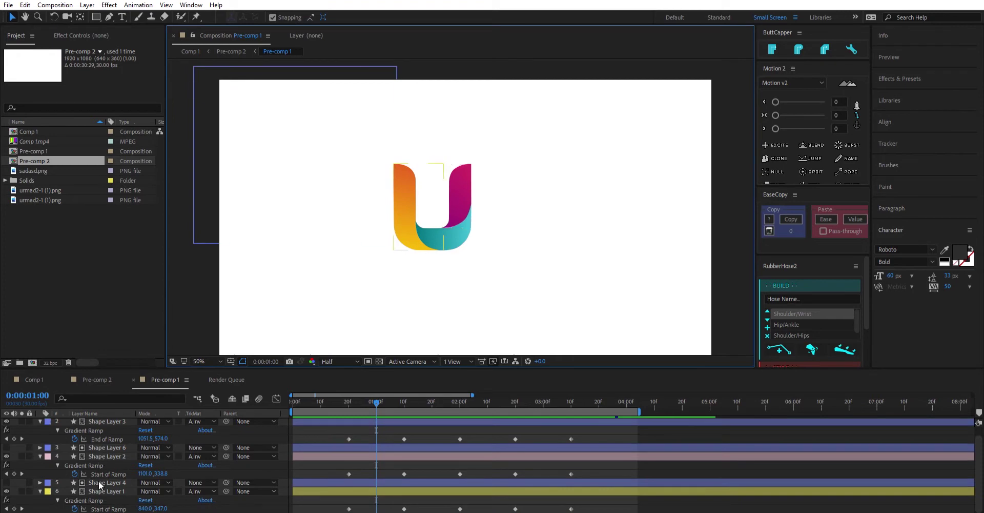
# - Try to move Shape Layer 1, the orange part of the U, away from the logo and undo the move
pyautogui.click(103, 490)
pyautogui.moveTo(398, 205); pyautogui.dragTo(346, 184)
pyautogui.hotkey('ctrl', 'z')
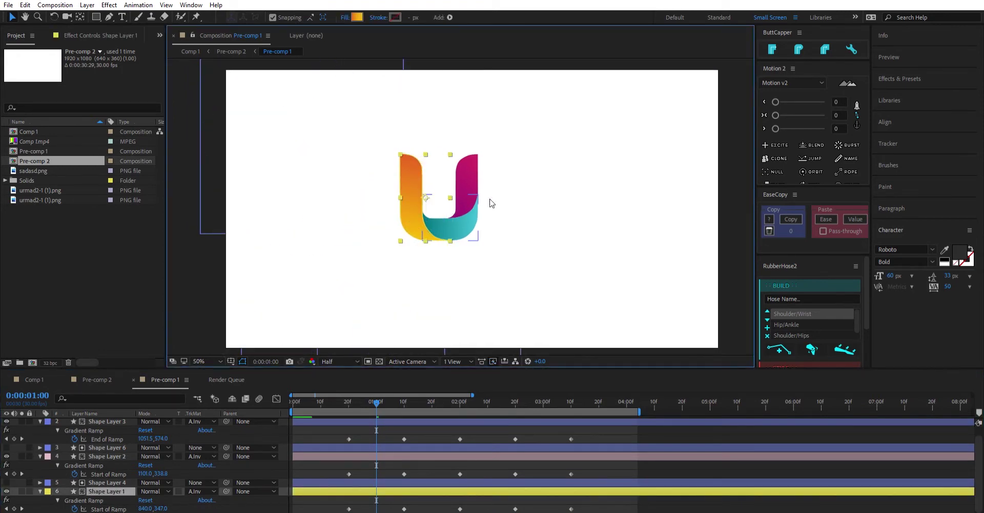
# - Examine the orange, teal and magenta pieces of the U by selecting each shape layer in the composition
pyautogui.click(490, 200)
pyautogui.moveTo(416, 206); pyautogui.dragTo(432, 200)
pyautogui.scroll(1, 420, 202)
pyautogui.click(365, 178)
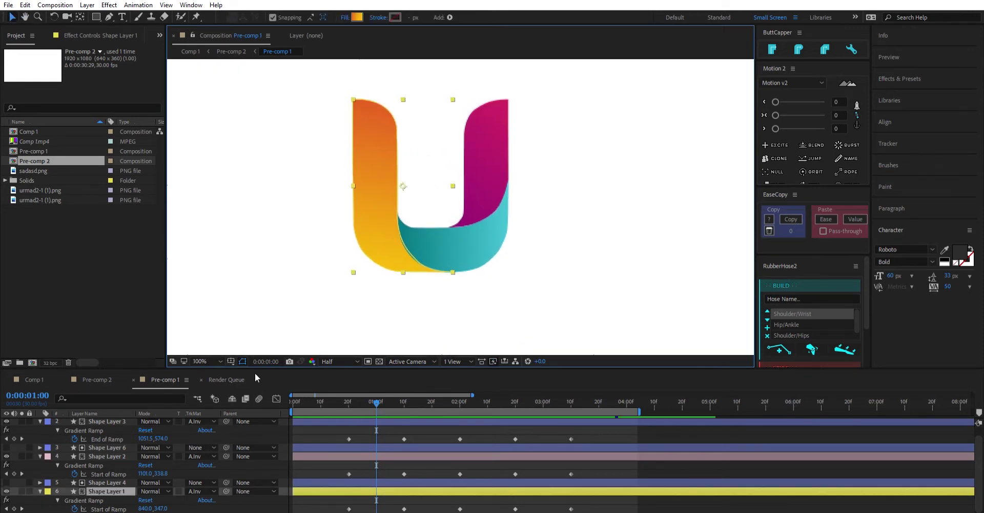
pyautogui.click(499, 145)
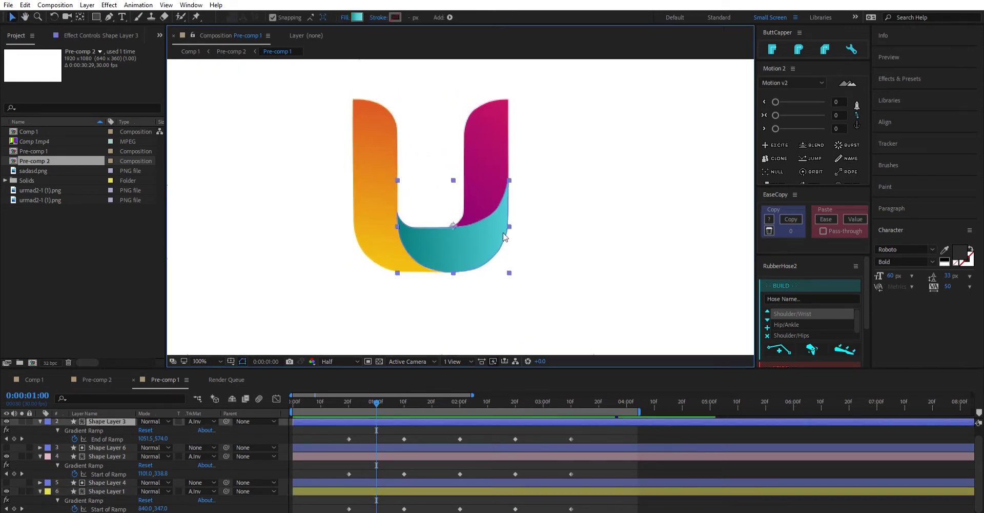
pyautogui.click(500, 119)
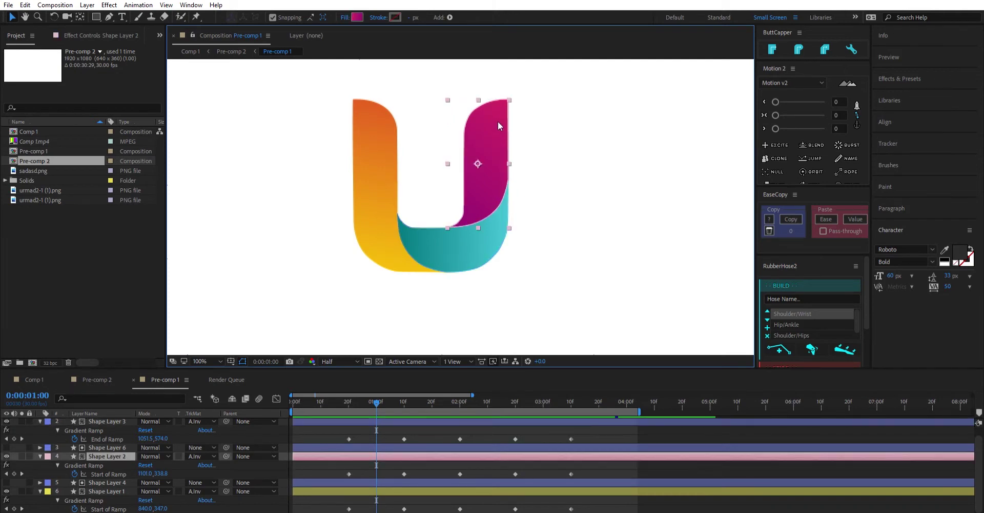
pyautogui.click(670, 109)
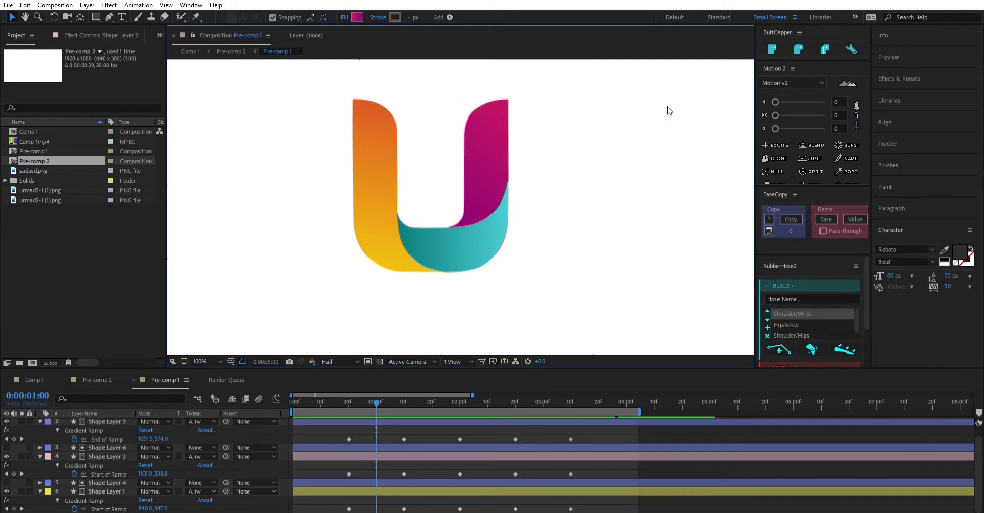
# - View the Gradient Ramp effect settings of Shape Layer 2, the magenta piece of the U
pyautogui.click(86, 33)
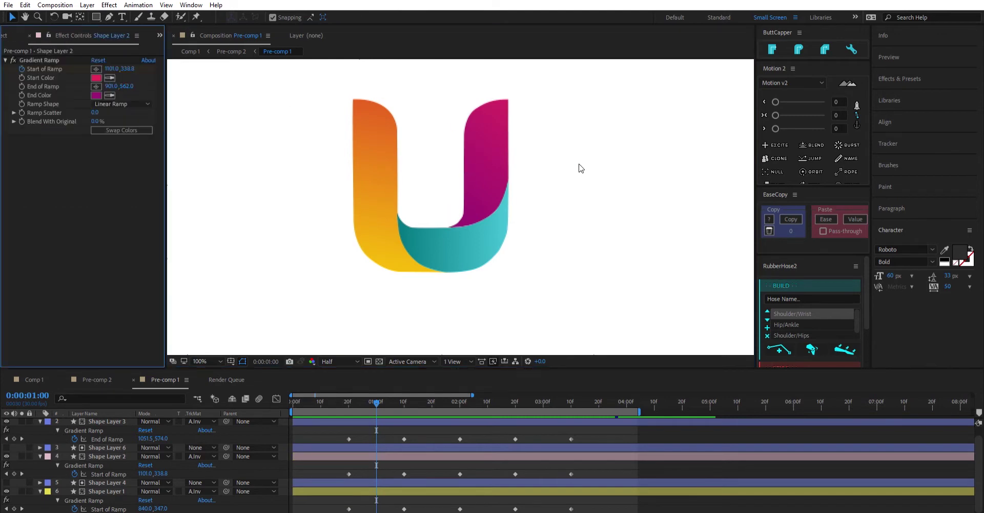
pyautogui.click(487, 129)
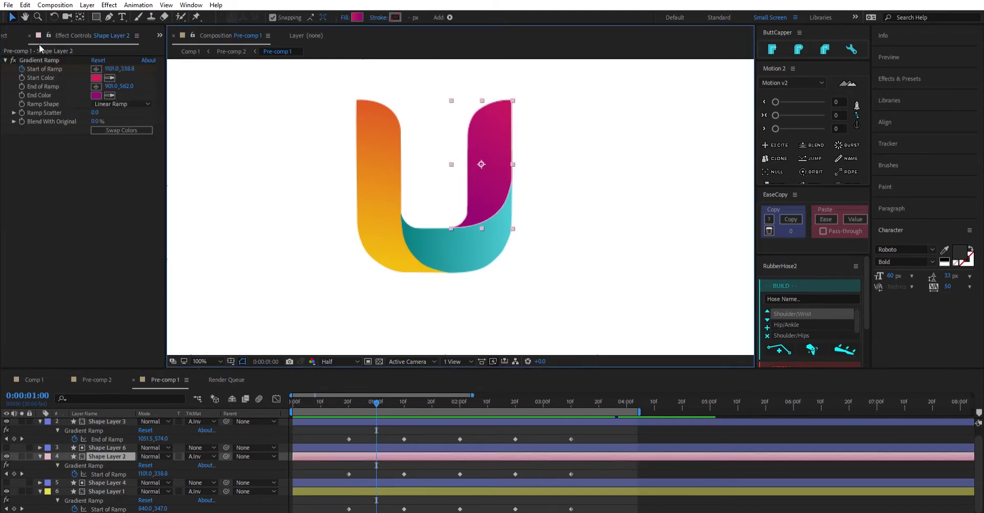
pyautogui.click(594, 162)
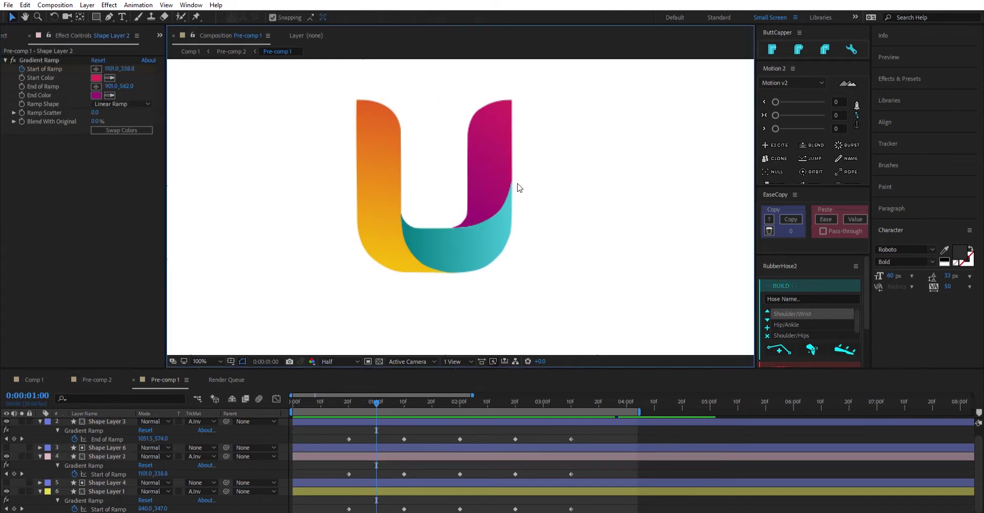
# - Return to Pre-comp 2 and scrub between 0:00:00:28 and 0:00:01:00 to examine the RMAD lettering's reveal
pyautogui.click(94, 380)
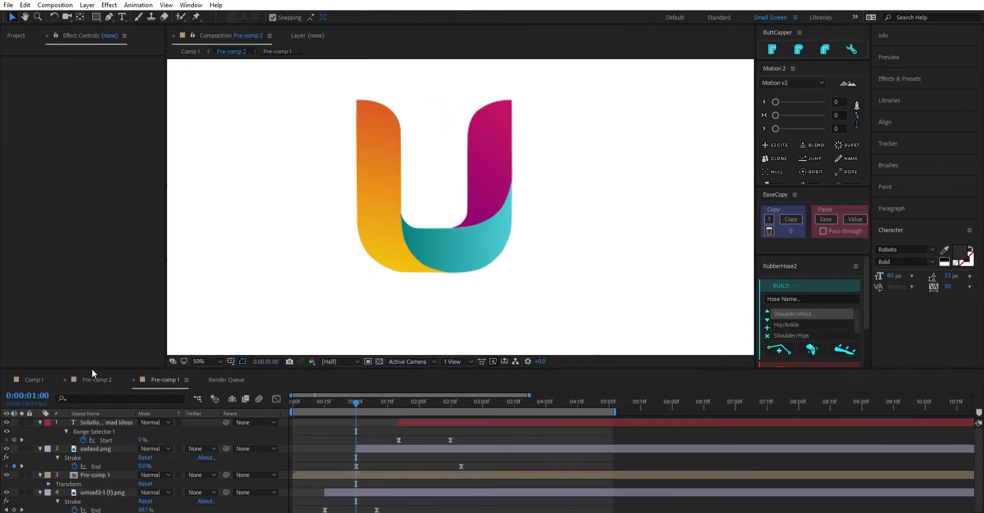
pyautogui.moveTo(354, 392)
pyautogui.mouseDown()
pyautogui.moveTo(312, 390)
pyautogui.moveTo(352, 393)
pyautogui.mouseUp()
pyautogui.scroll(2, 409, 229)
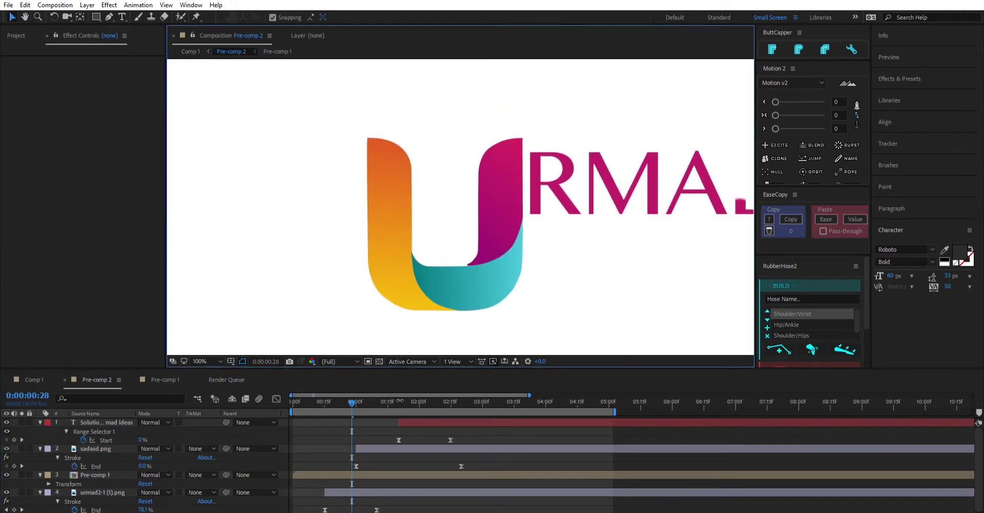
pyautogui.moveTo(352, 401); pyautogui.dragTo(358, 391)
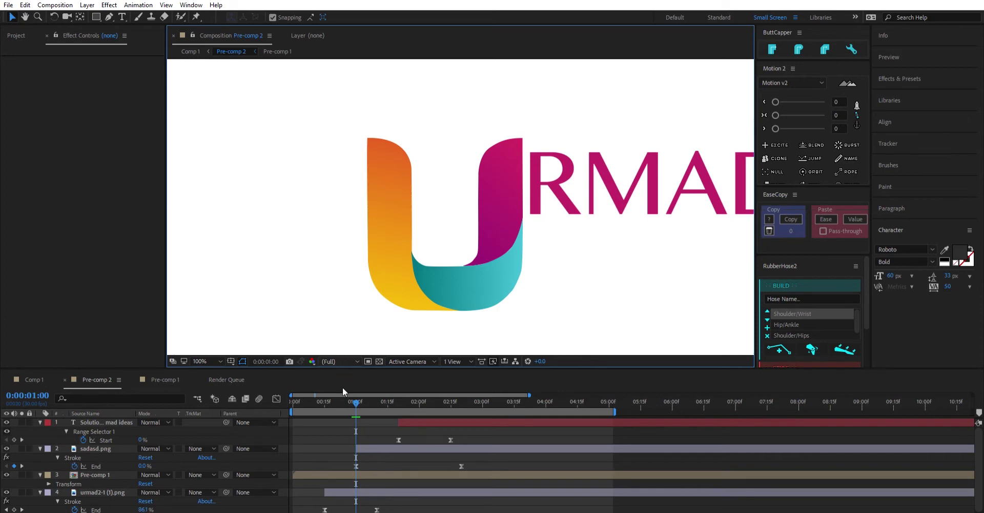
# - Play Pre-comp 2 from 0:00:01:00, scrub to 0:00:03:04 and examine the complete logo with its tagline
pyautogui.press('space')
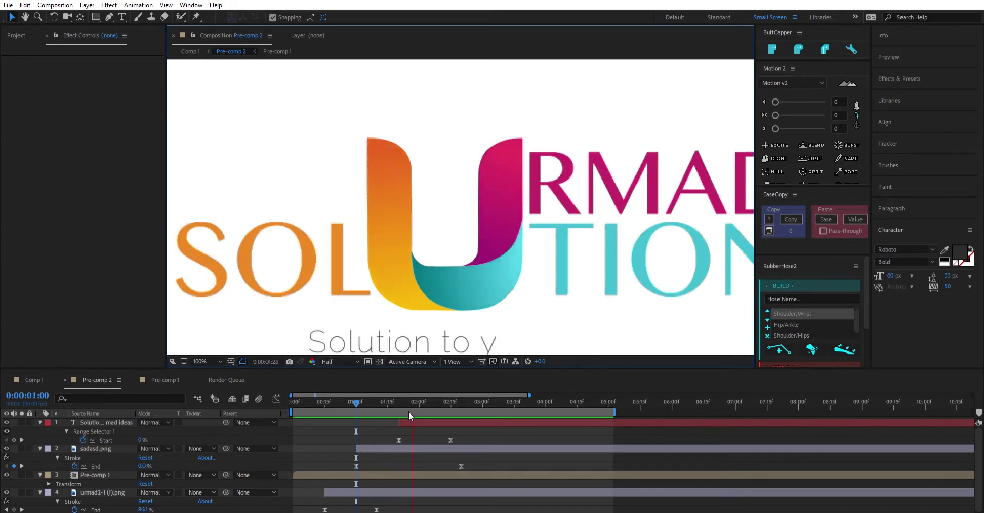
pyautogui.press('space')
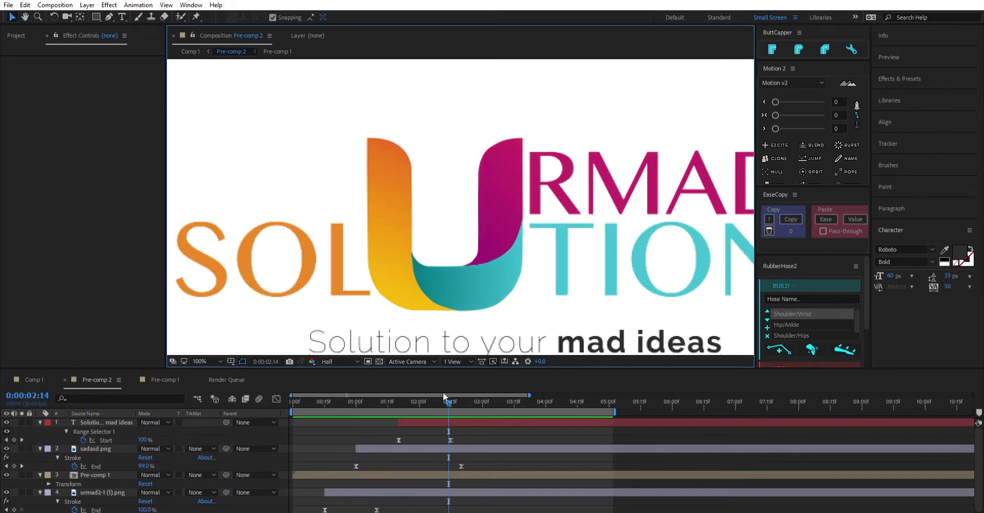
pyautogui.moveTo(442, 391); pyautogui.dragTo(491, 390)
pyautogui.press(',')
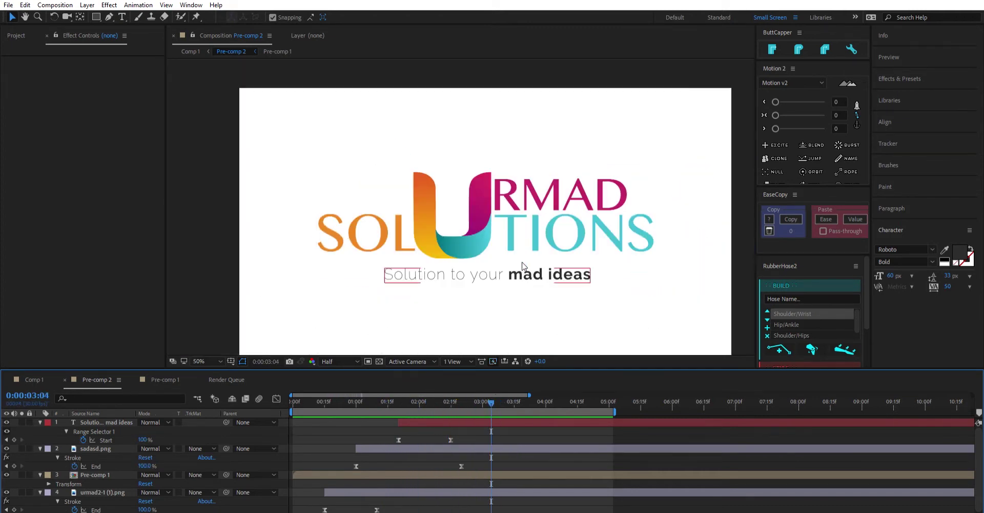
pyautogui.scroll(5, 513, 259)
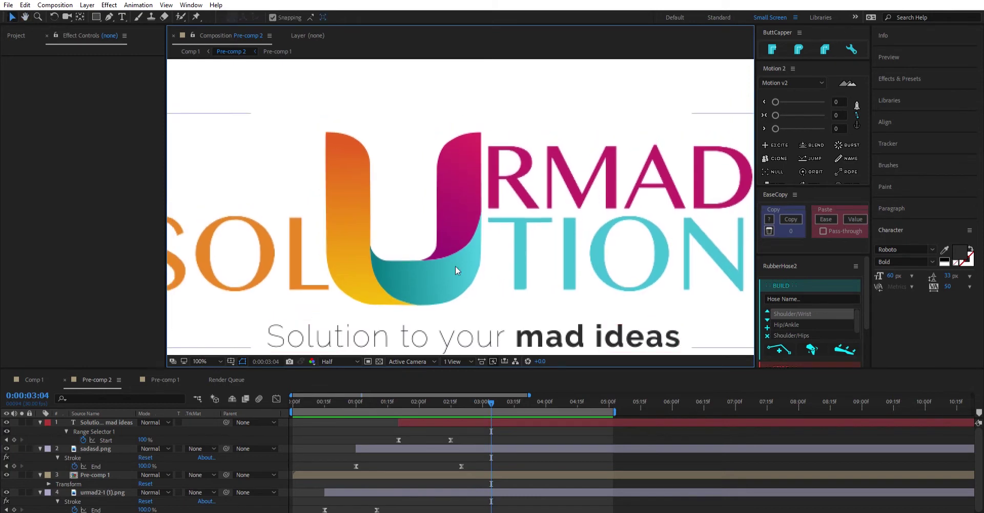
pyautogui.scroll(-2, 471, 235)
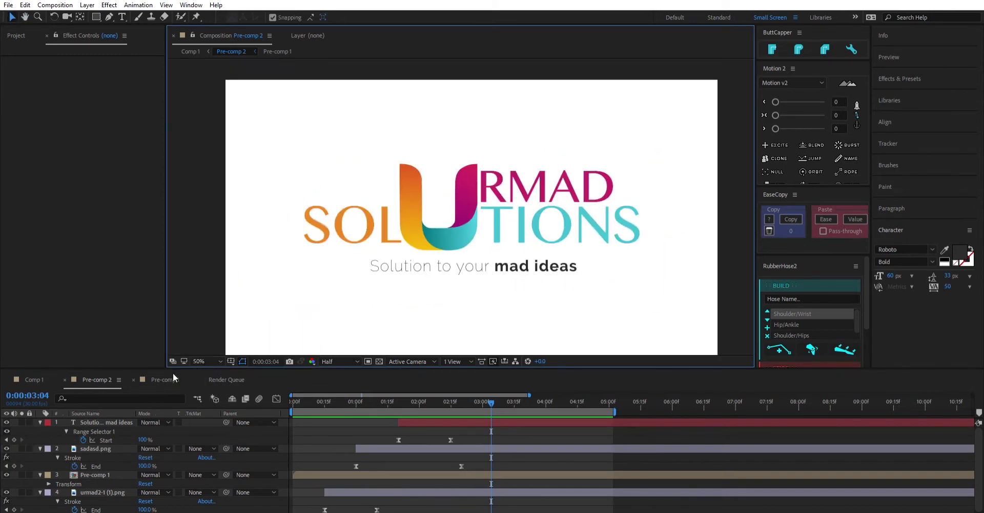
# - Reopen Pre-comp 1 and examine the U logo at 0:00:03:04
pyautogui.click(169, 378)
pyautogui.click(482, 208)
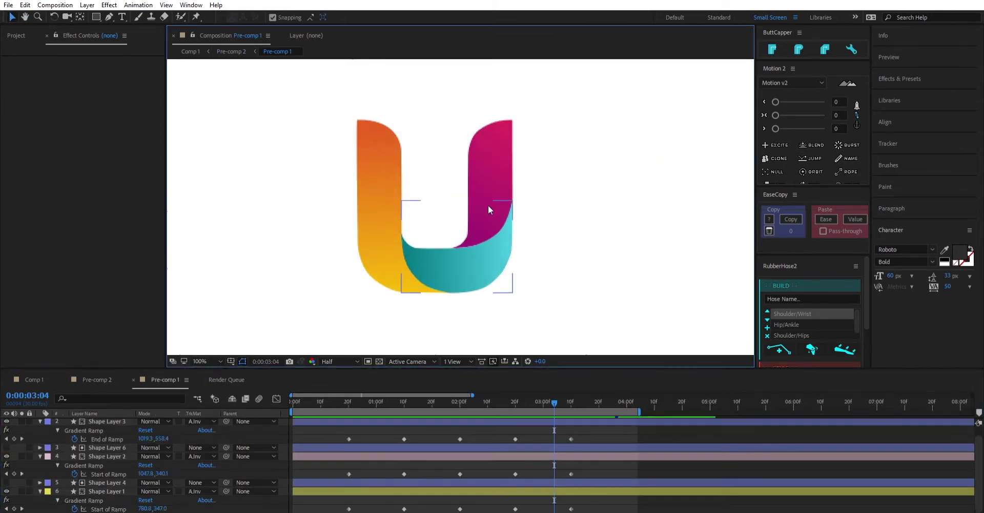
pyautogui.press('/')
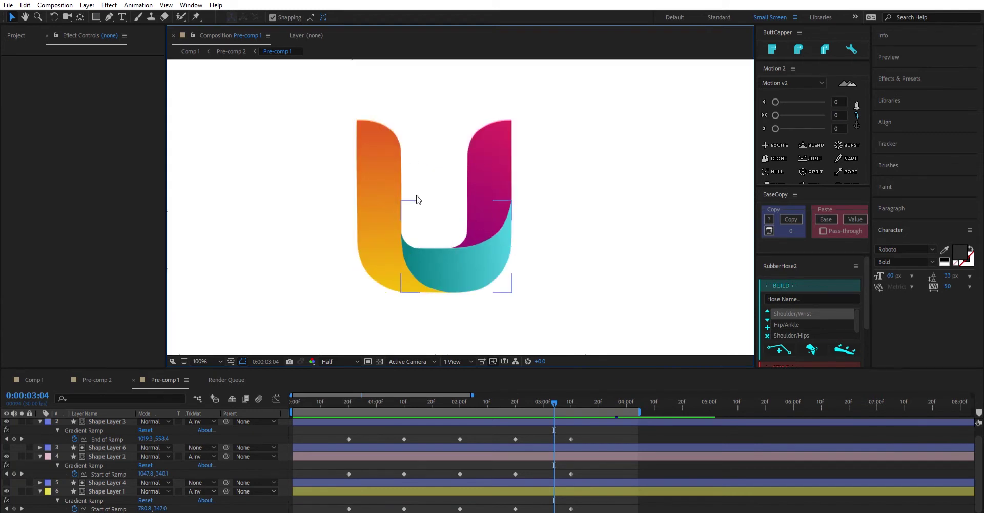
# - Add the project's urmad2-1 (1).png logo image to Pre-comp 1 as the top layer
pyautogui.click(26, 35)
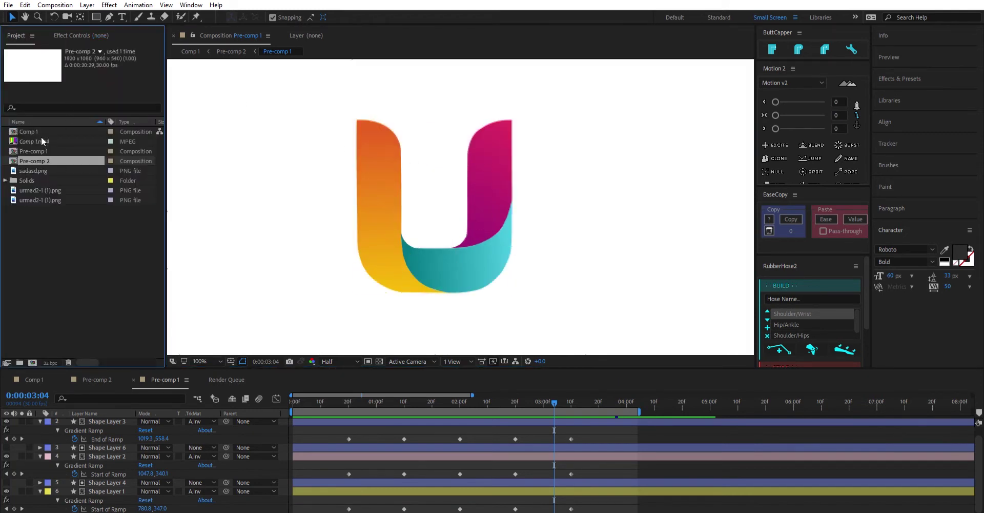
pyautogui.click(48, 190)
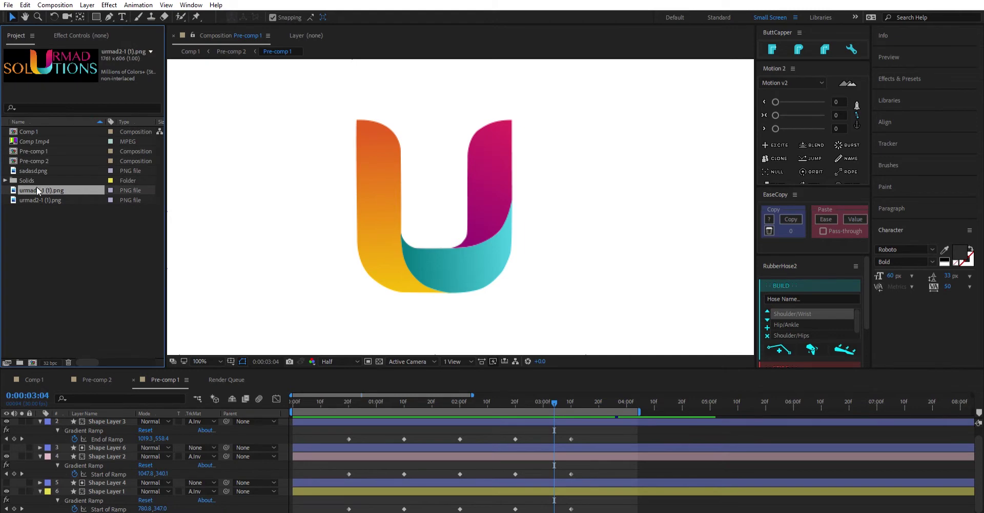
pyautogui.moveTo(46, 179); pyautogui.dragTo(469, 257)
pyautogui.scroll(-2, 477, 199)
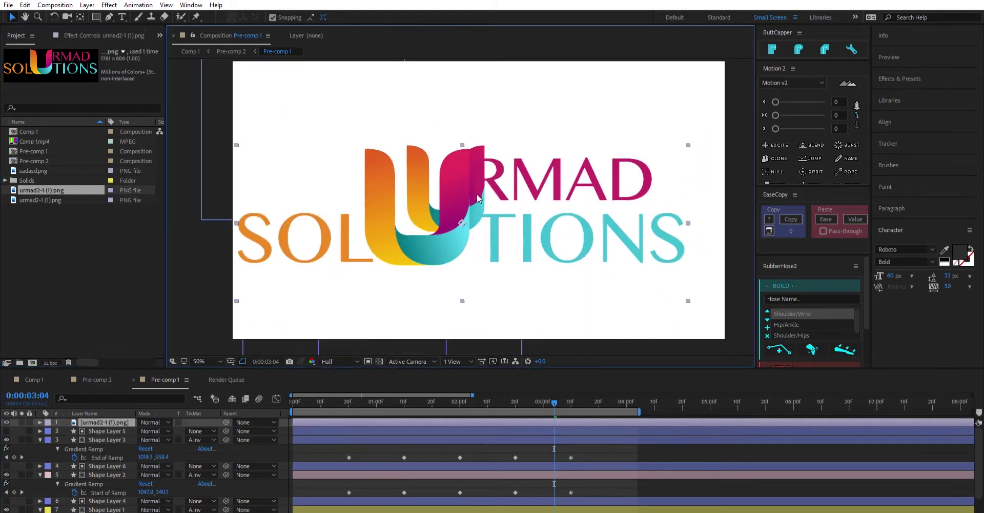
# - Scale the urmad2-1 (1).png logo image down and place it to the right of the U shape
pyautogui.moveTo(547, 227)
pyautogui.mouseDown()
pyautogui.moveTo(549, 265)
pyautogui.moveTo(564, 260)
pyautogui.moveTo(553, 242)
pyautogui.mouseUp()
pyautogui.moveTo(695, 157); pyautogui.dragTo(554, 200)
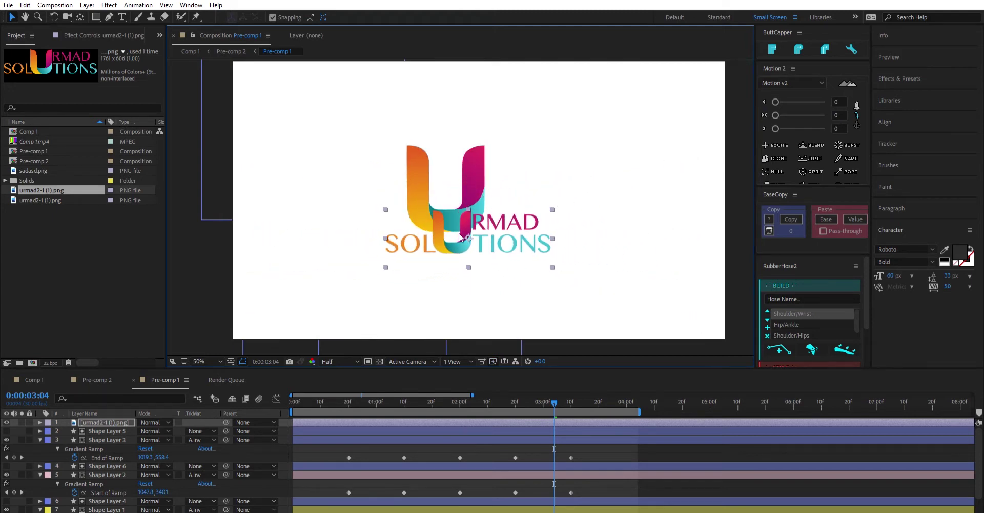
pyautogui.moveTo(459, 236); pyautogui.dragTo(620, 209)
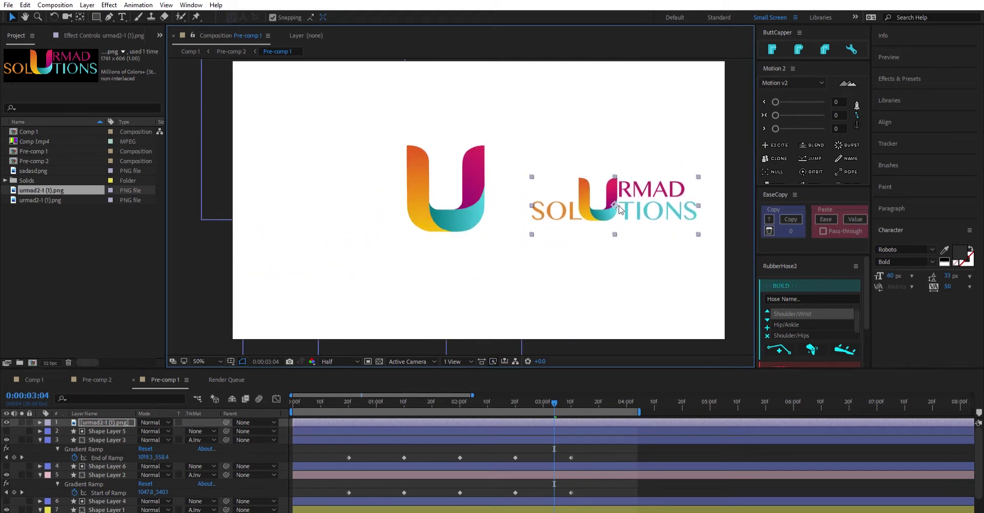
pyautogui.scroll(3, 511, 193)
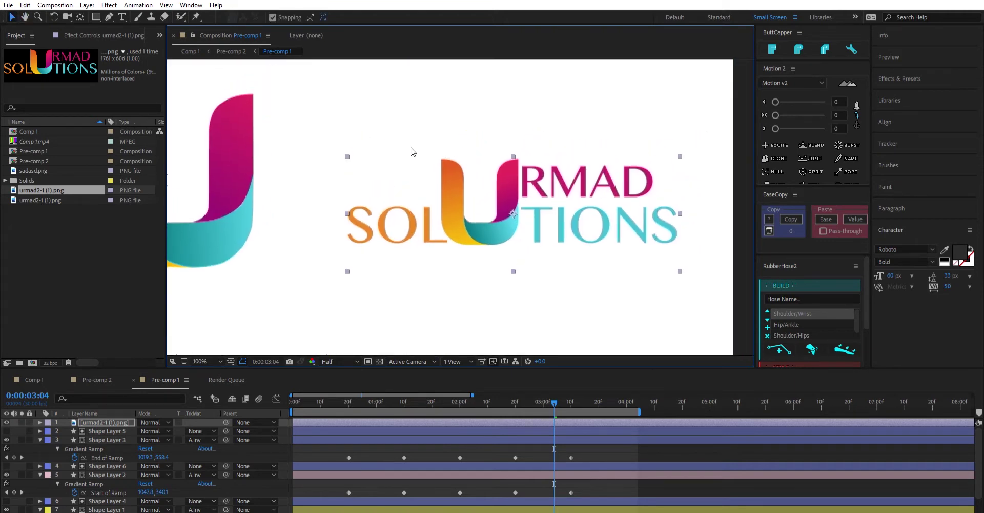
pyautogui.click(109, 16)
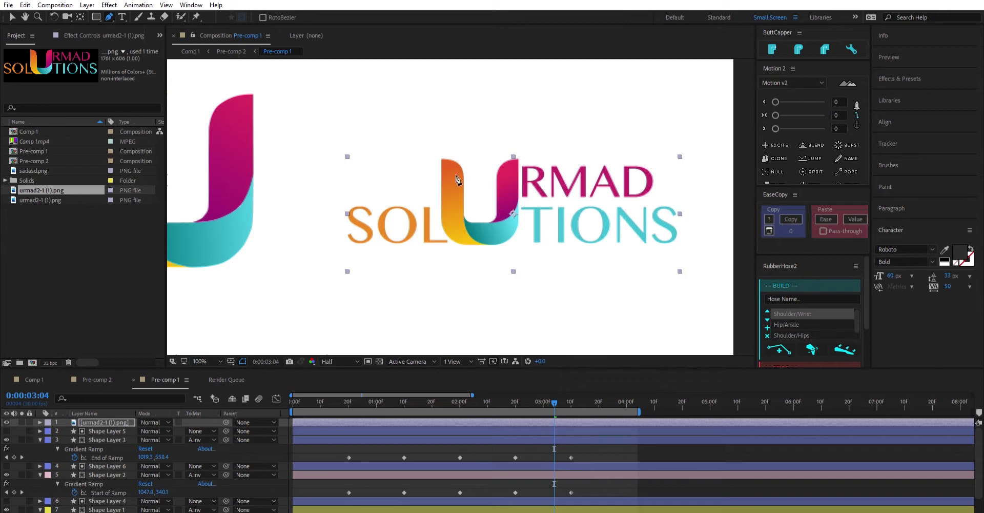
pyautogui.click(12, 17)
pyautogui.press(',')
pyautogui.press(',')
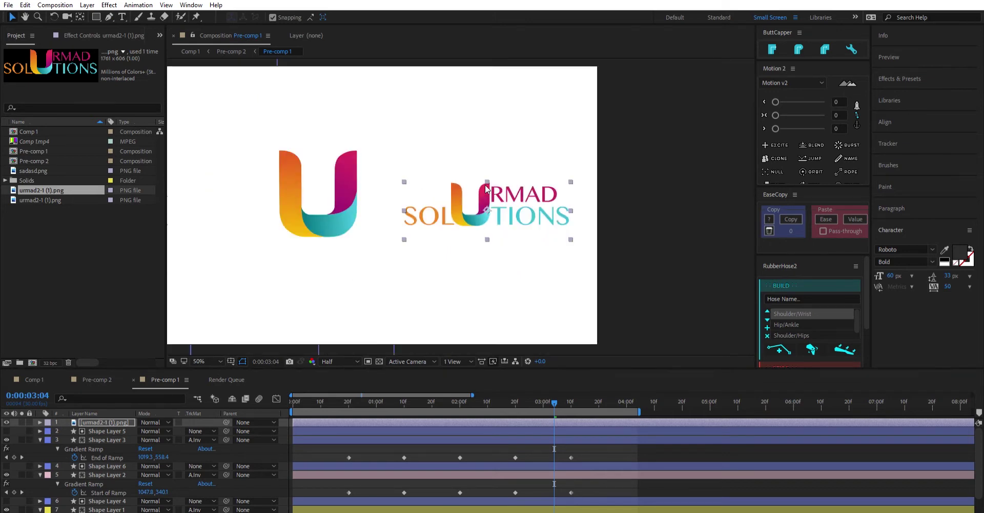
pyautogui.press('.')
pyautogui.press('.')
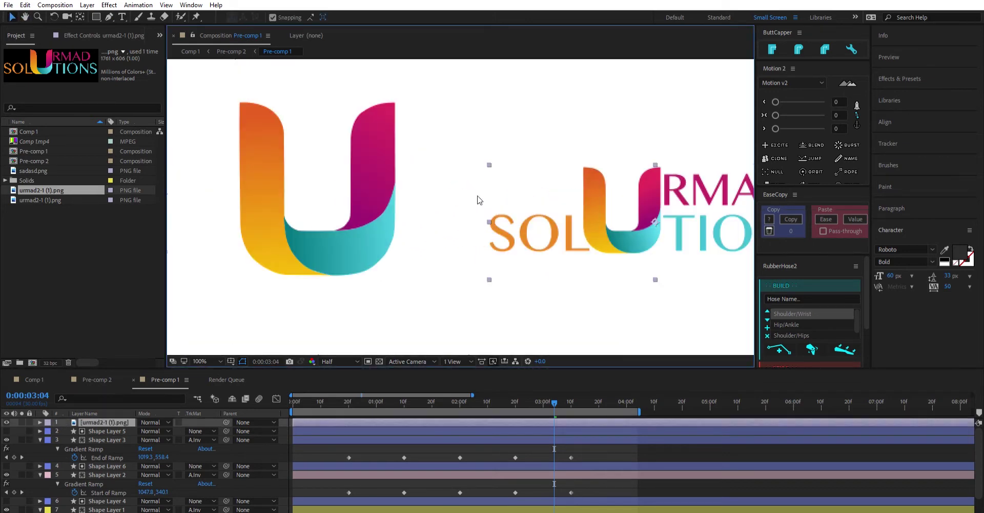
# - Delete the urmad2-1 (1).png layer from Pre-comp 1
pyautogui.press('Delete')
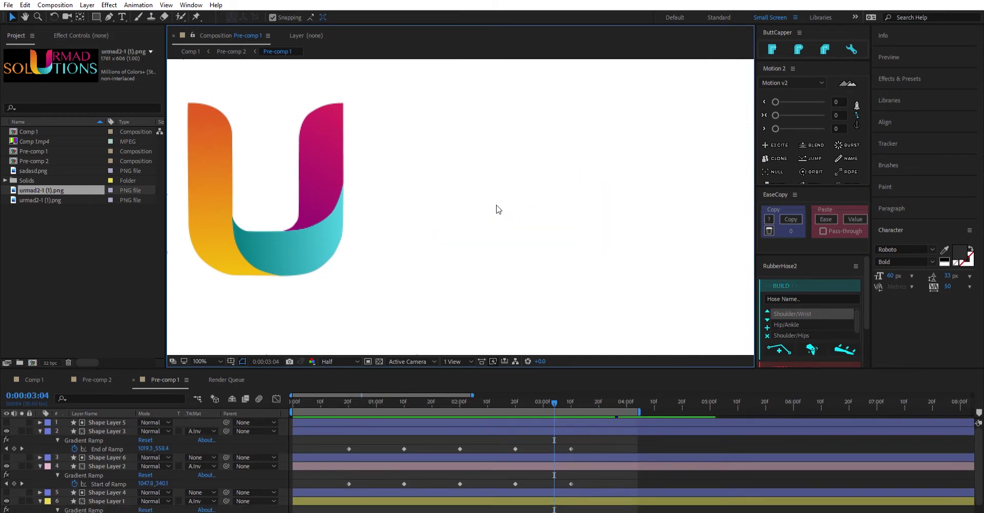
pyautogui.scroll(-4, 489, 140)
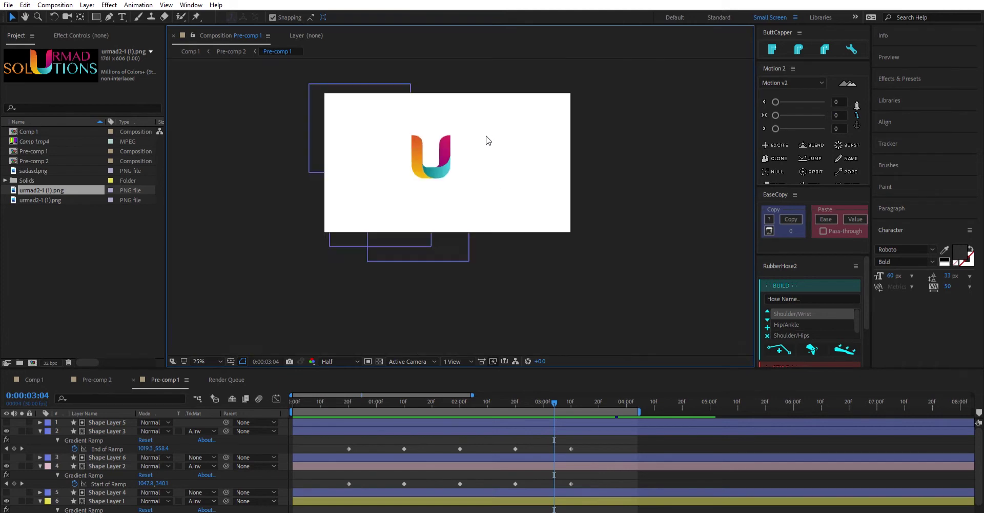
pyautogui.press('.')
pyautogui.scroll(2, 395, 146)
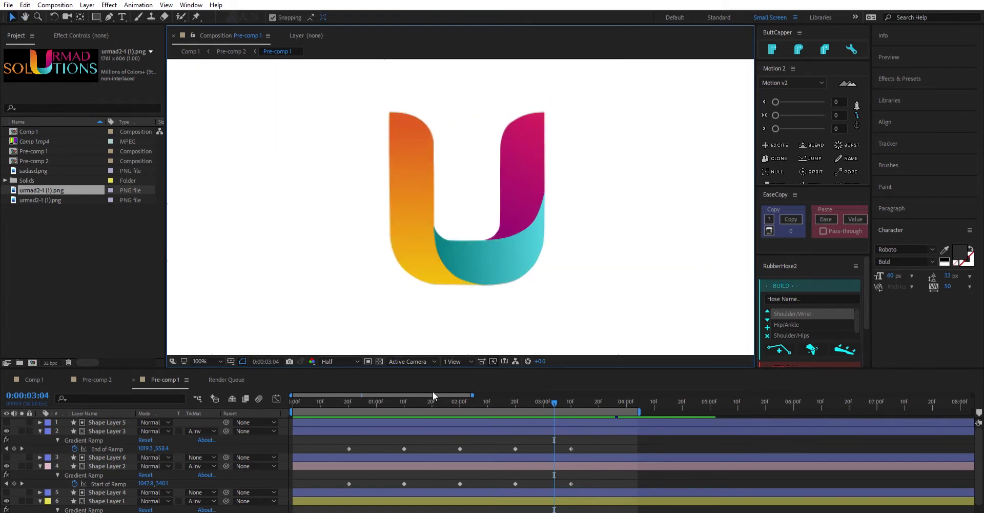
# - Go to 0:00:00:00 in Pre-comp 1 and show Shape Layer 4 to examine its whole wavy magenta shape
pyautogui.moveTo(433, 391); pyautogui.dragTo(290, 397)
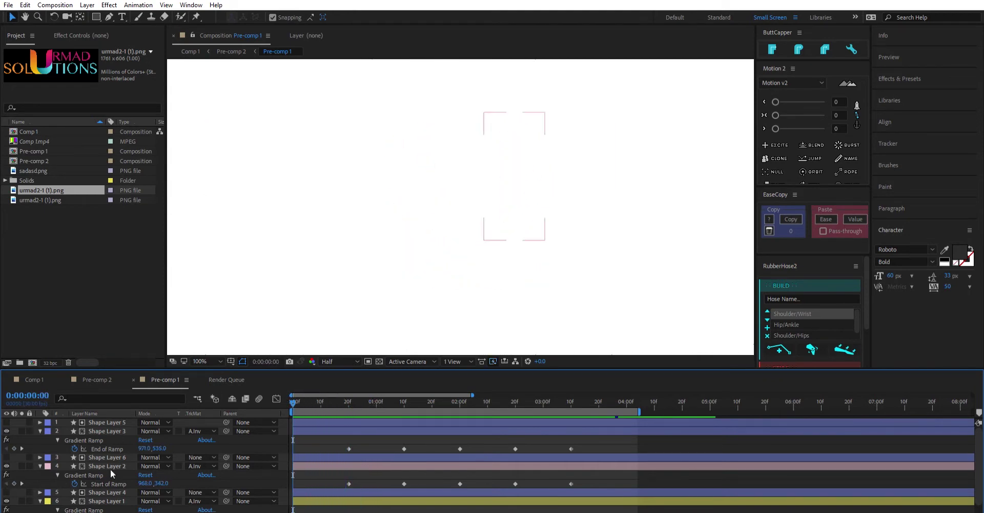
pyautogui.scroll(-1, 109, 476)
pyautogui.click(105, 482)
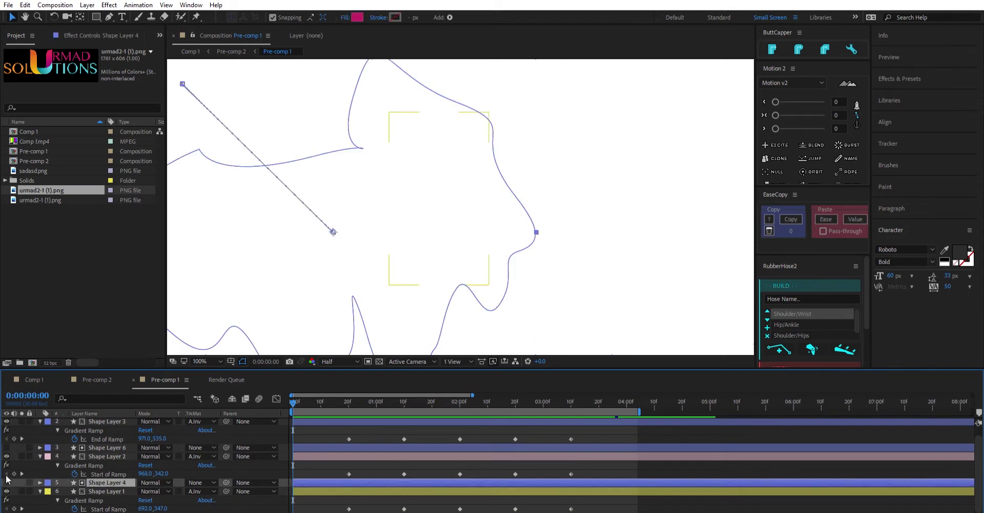
pyautogui.scroll(-2, 325, 248)
pyautogui.moveTo(326, 249); pyautogui.dragTo(370, 240)
pyautogui.click(323, 199)
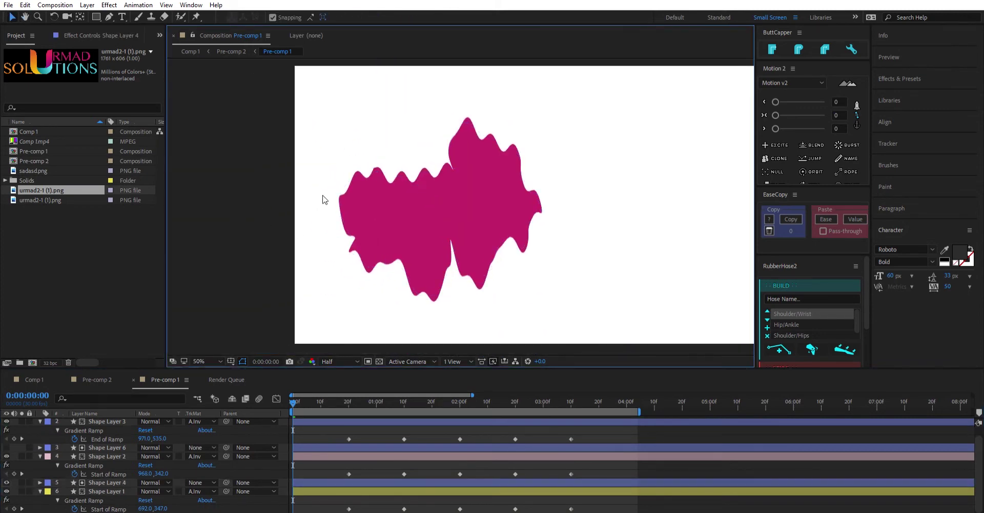
pyautogui.moveTo(536, 211); pyautogui.dragTo(506, 208)
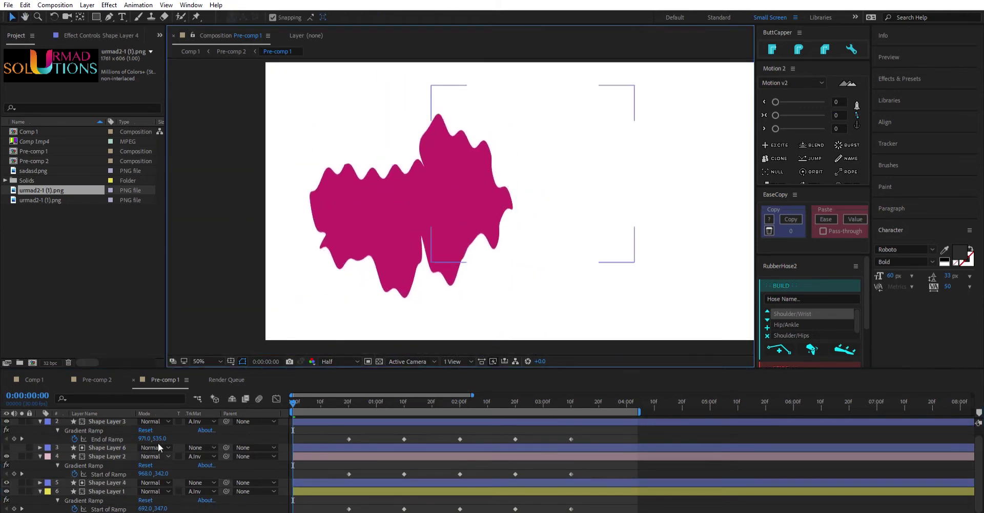
# - Inspect the Gradient Ramp effect on Shape Layer 1 and the Wave Warp effect on Shape Layer 4
pyautogui.click(102, 490)
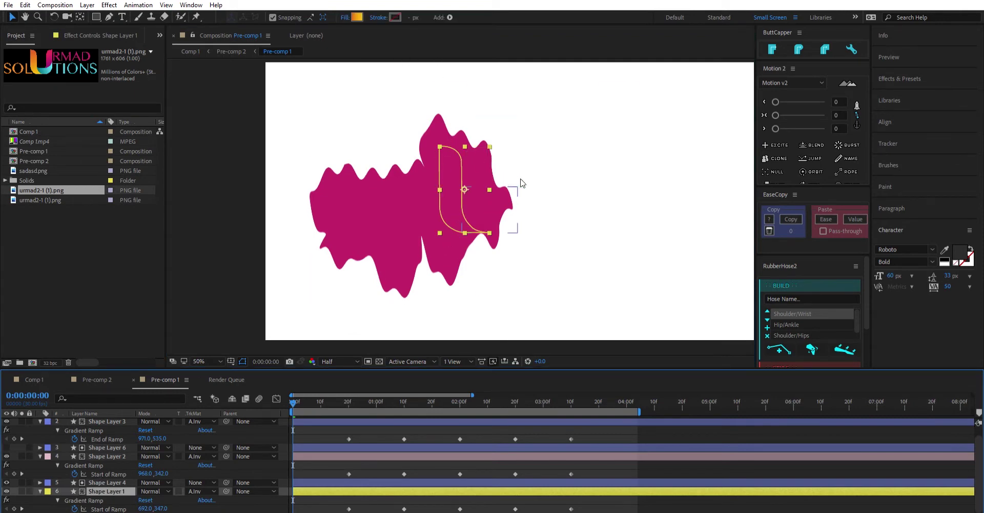
pyautogui.moveTo(528, 187); pyautogui.dragTo(519, 187)
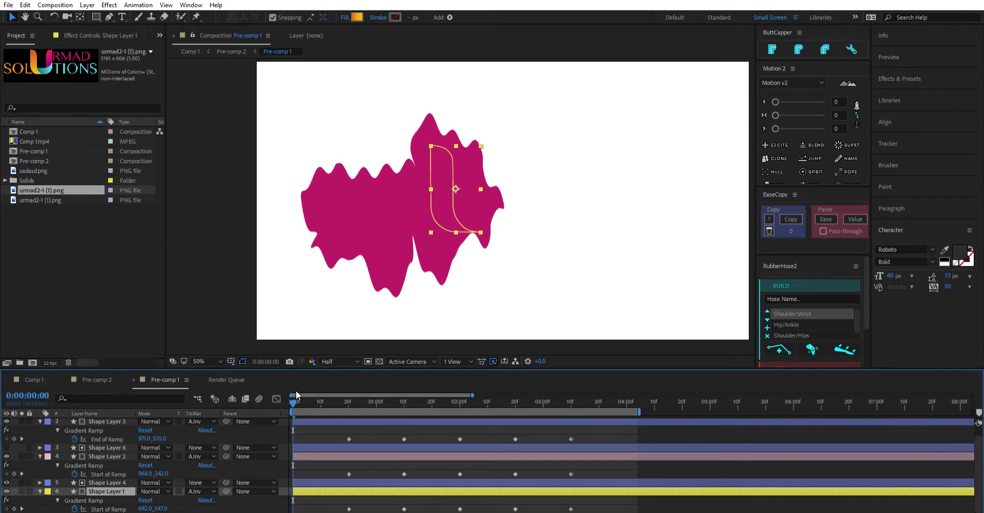
pyautogui.moveTo(297, 392)
pyautogui.mouseDown()
pyautogui.moveTo(318, 392)
pyautogui.moveTo(300, 402)
pyautogui.moveTo(360, 403)
pyautogui.moveTo(294, 405)
pyautogui.mouseUp()
pyautogui.click(106, 35)
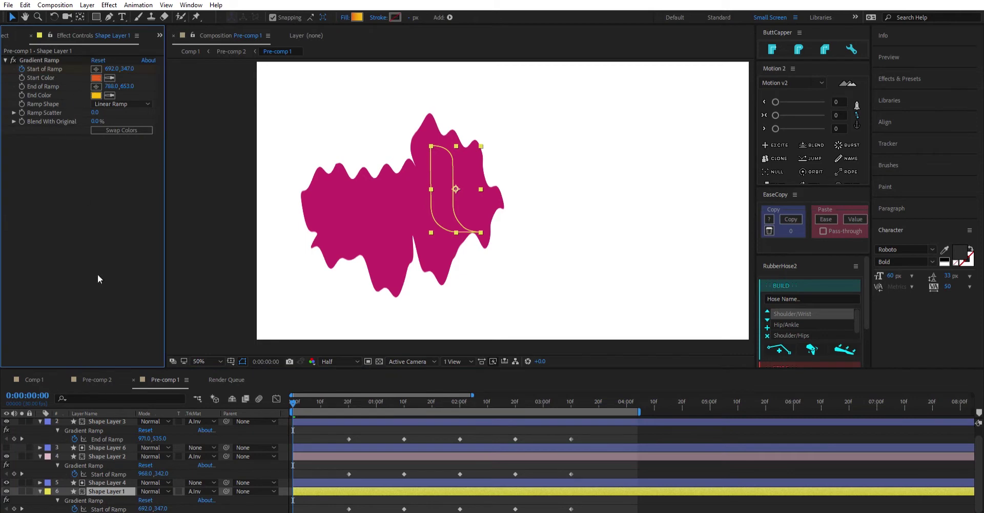
pyautogui.click(101, 481)
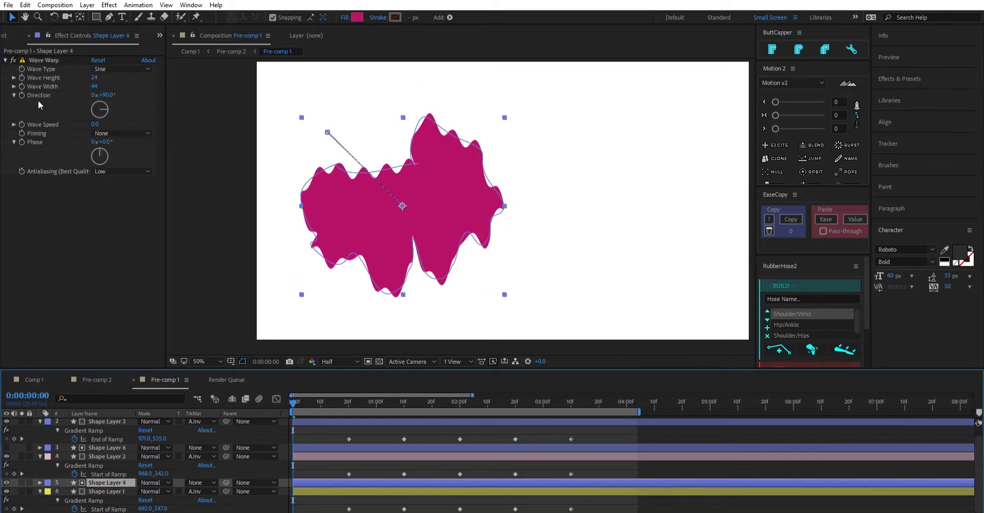
pyautogui.click(43, 55)
pyautogui.click(75, 216)
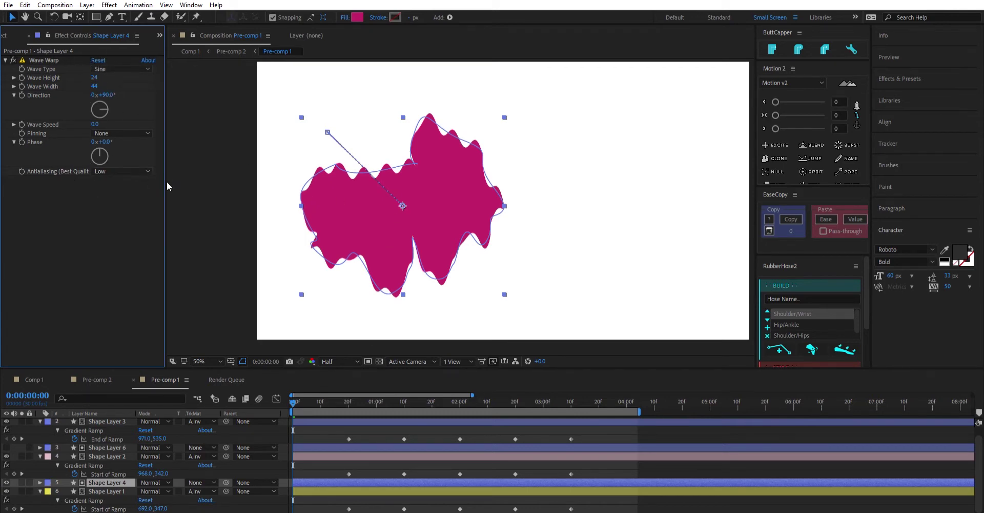
pyautogui.click(201, 167)
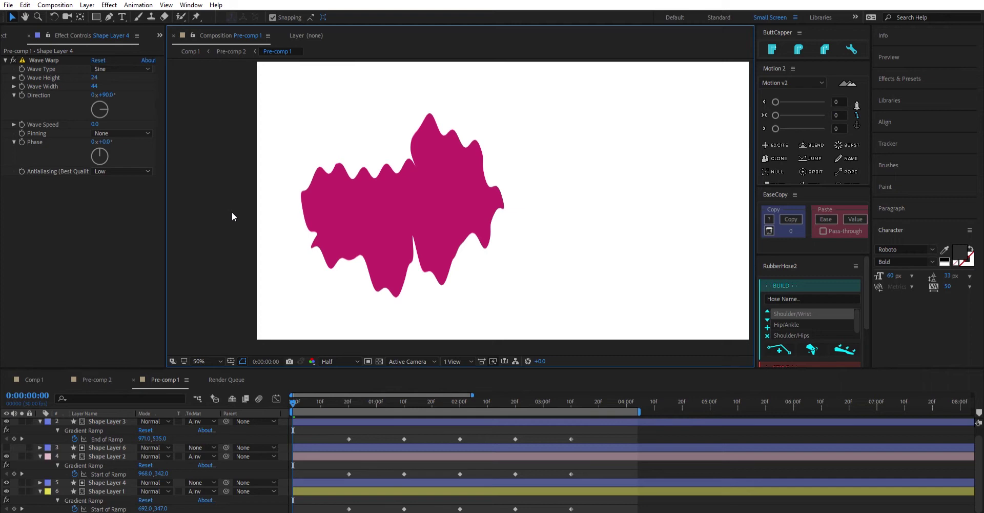
# - Hide Shape Layer 4 and switch the timeline between layer switches and modes to check the track matte settings
pyautogui.press('space')
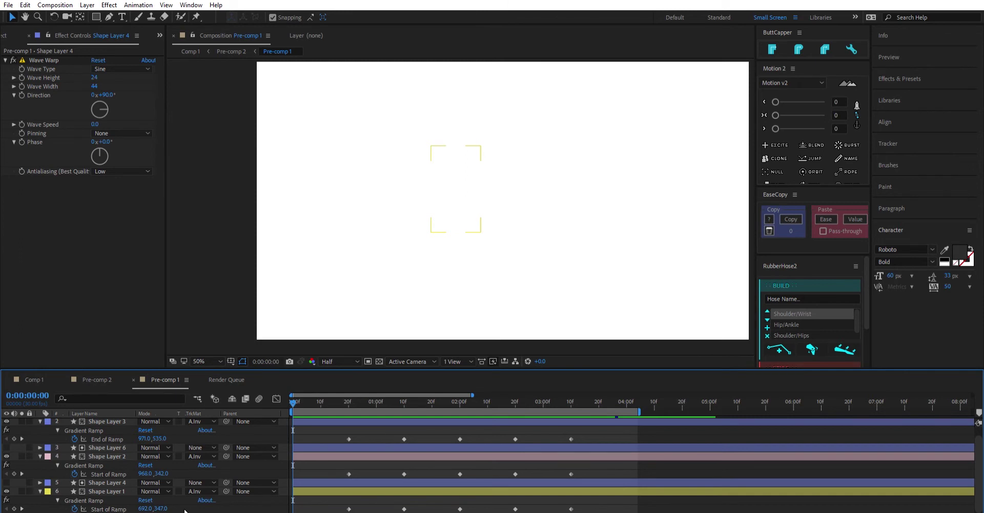
pyautogui.click(186, 510)
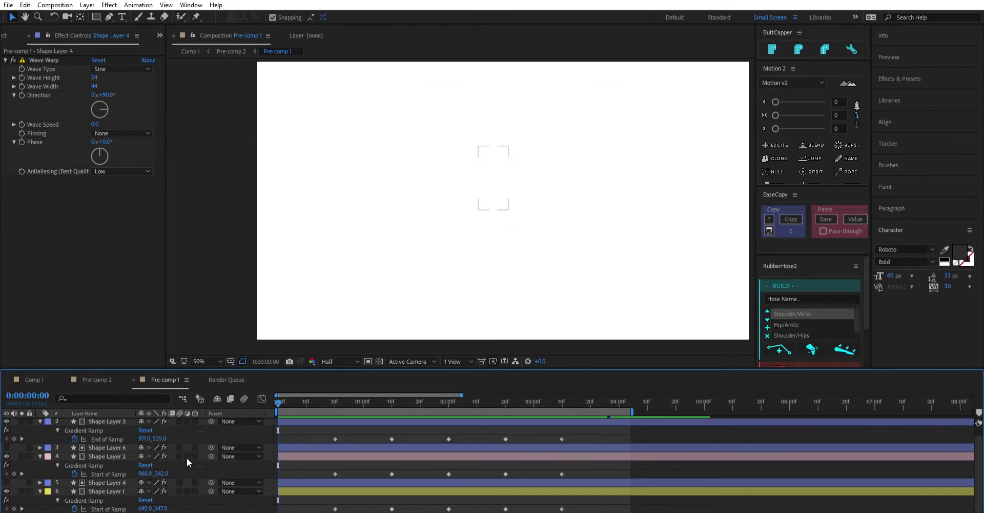
pyautogui.click(185, 509)
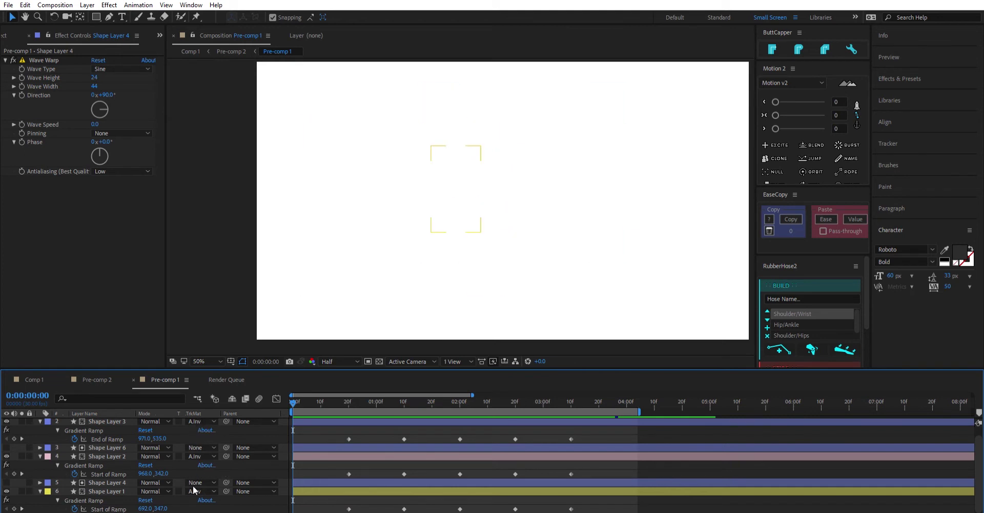
# - Compare Shape Layer 1, set to an inverted alpha matte, with Shape Layer 4 directly above it
pyautogui.click(100, 485)
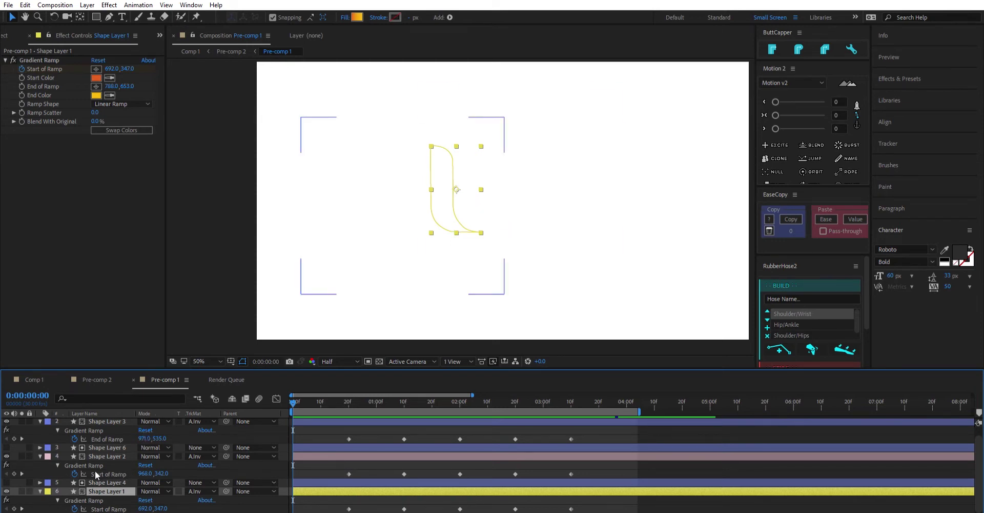
pyautogui.hotkey('ctrl', 'Up')
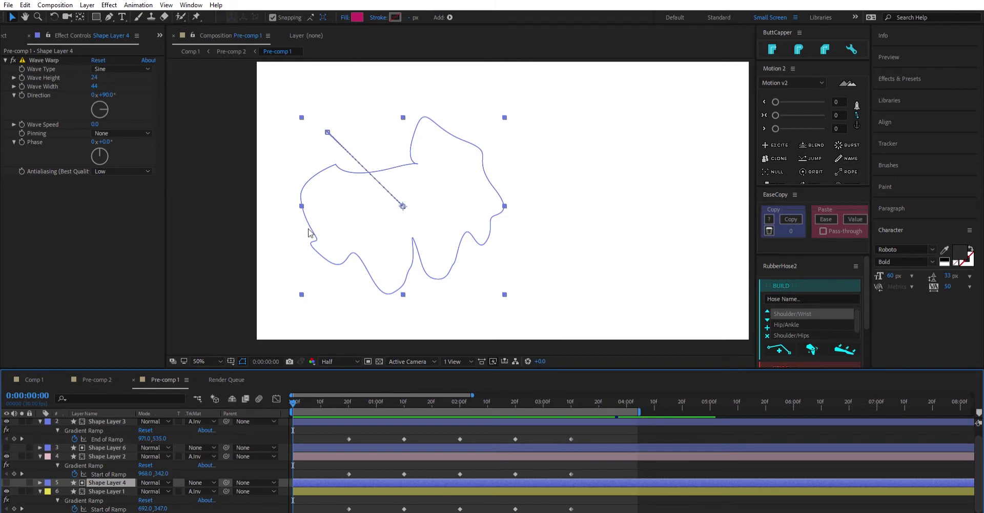
pyautogui.click(226, 253)
pyautogui.click(101, 489)
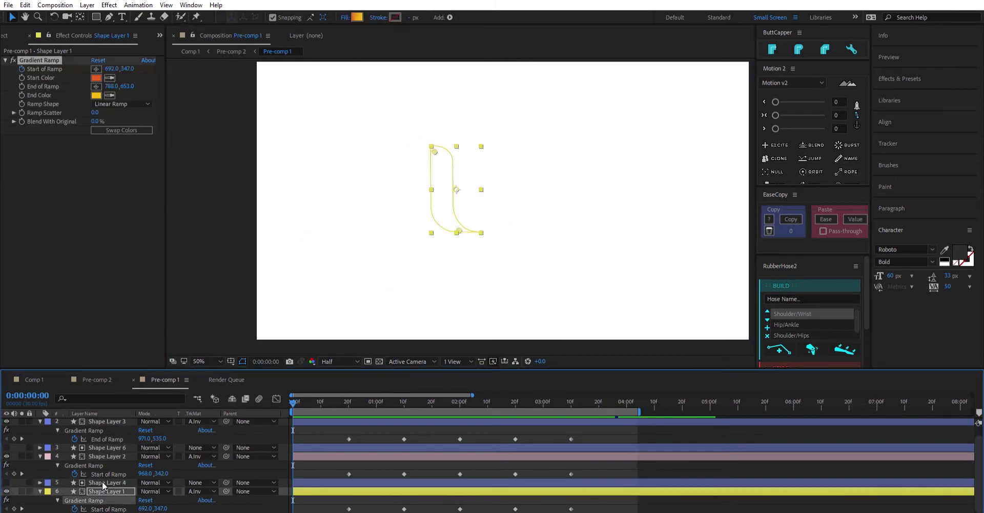
pyautogui.hotkey('ctrl', 'Up')
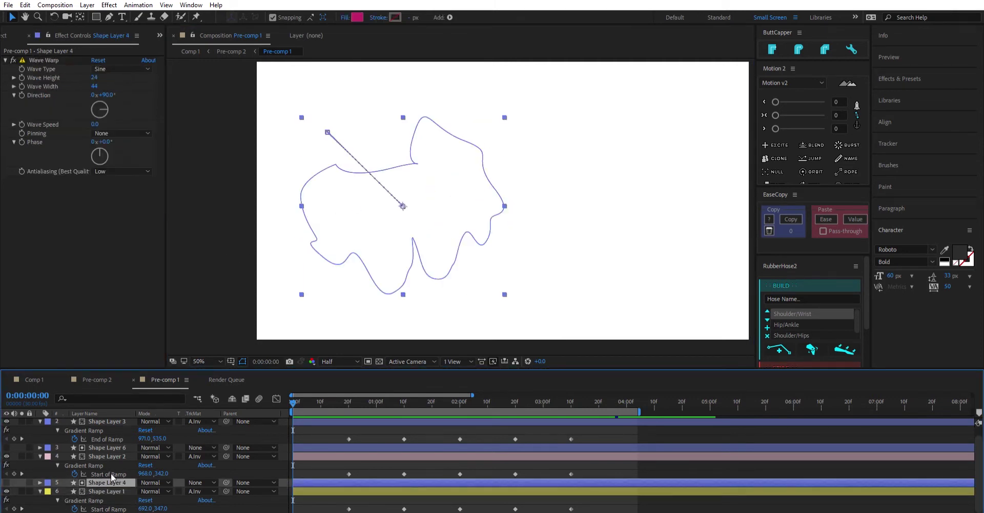
pyautogui.hotkey('ctrl', 'Down')
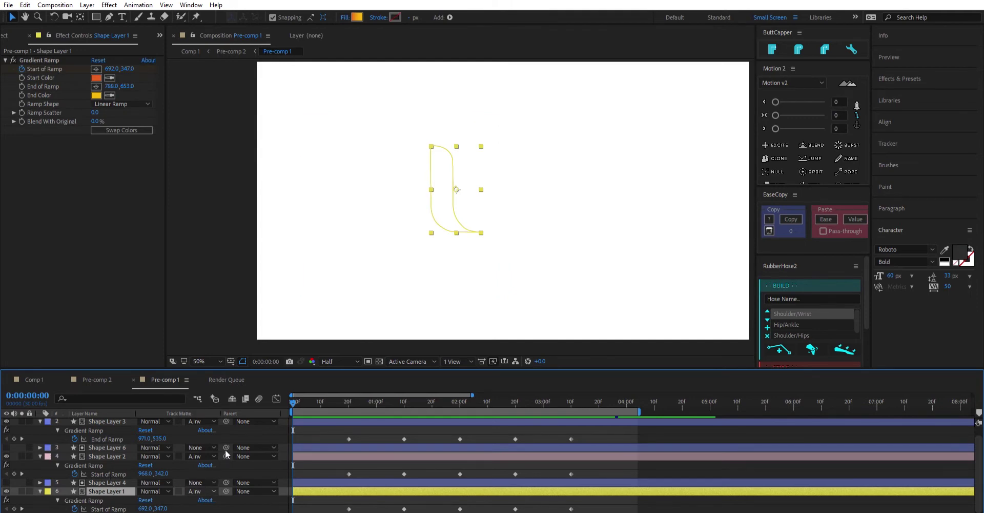
pyautogui.click(110, 477)
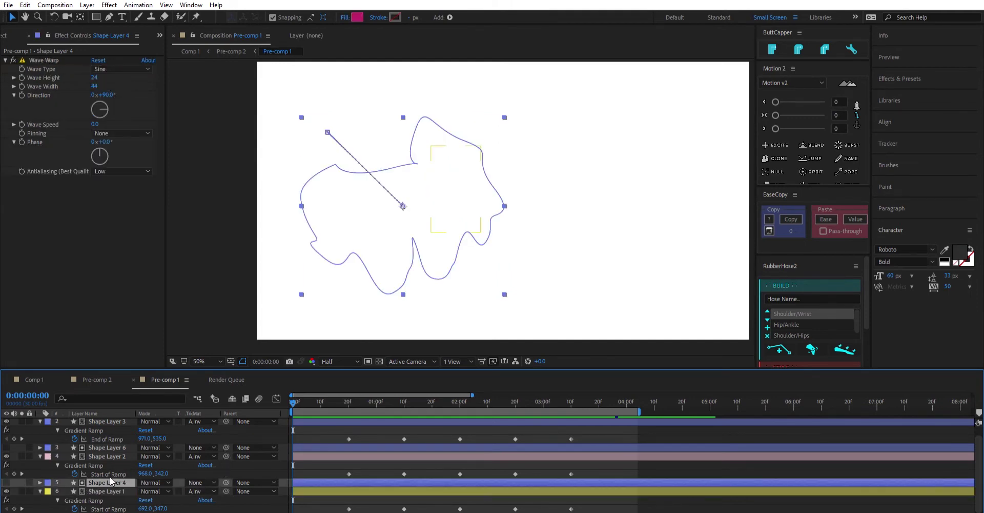
pyautogui.click(202, 251)
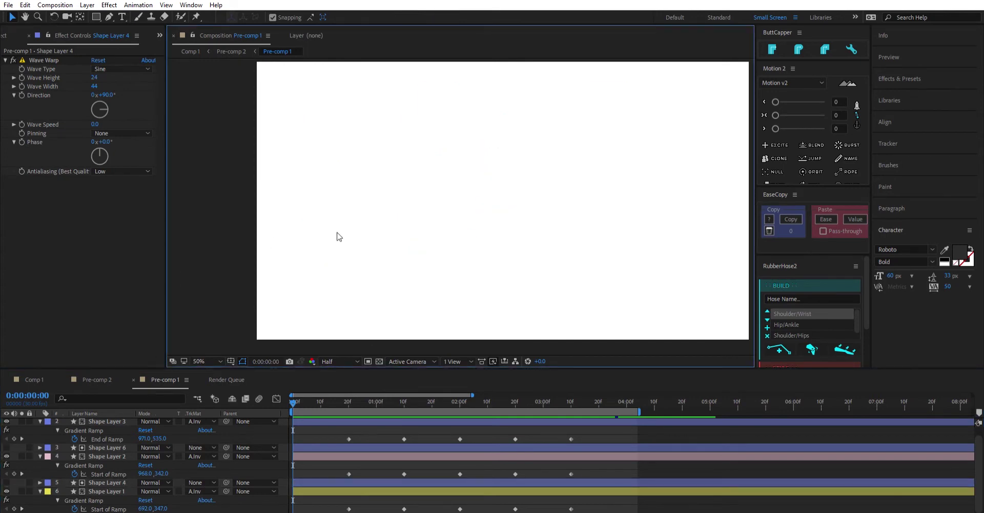
pyautogui.click(441, 182)
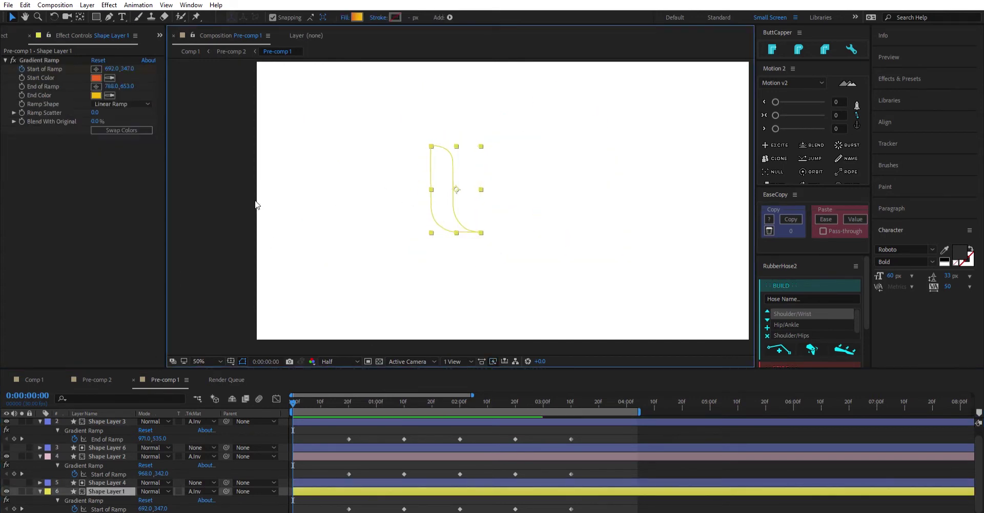
pyautogui.click(345, 210)
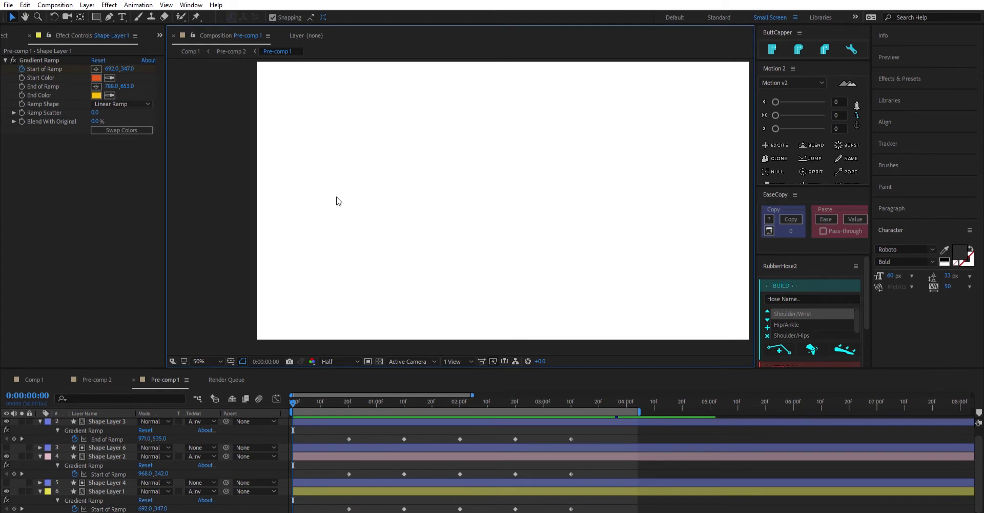
# - Examine the outline of the hidden Shape Layer 4 in Pre-comp 1
pyautogui.click(103, 482)
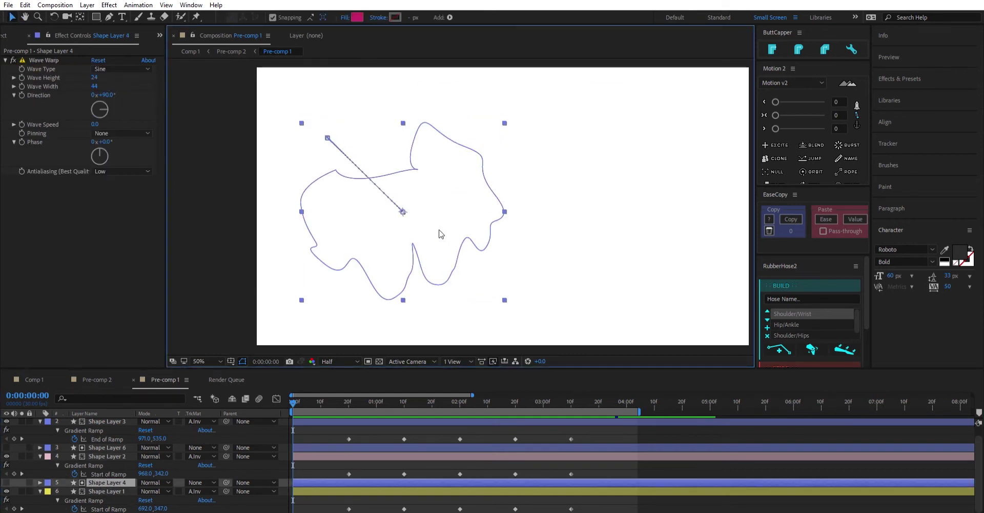
pyautogui.moveTo(391, 215)
pyautogui.mouseDown()
pyautogui.moveTo(374, 191)
pyautogui.moveTo(346, 195)
pyautogui.moveTo(394, 207)
pyautogui.moveTo(409, 196)
pyautogui.moveTo(401, 186)
pyautogui.moveTo(394, 194)
pyautogui.moveTo(407, 199)
pyautogui.moveTo(374, 206)
pyautogui.mouseUp()
pyautogui.press('space')
pyautogui.moveTo(523, 172); pyautogui.dragTo(455, 179)
pyautogui.moveTo(316, 196); pyautogui.dragTo(343, 213)
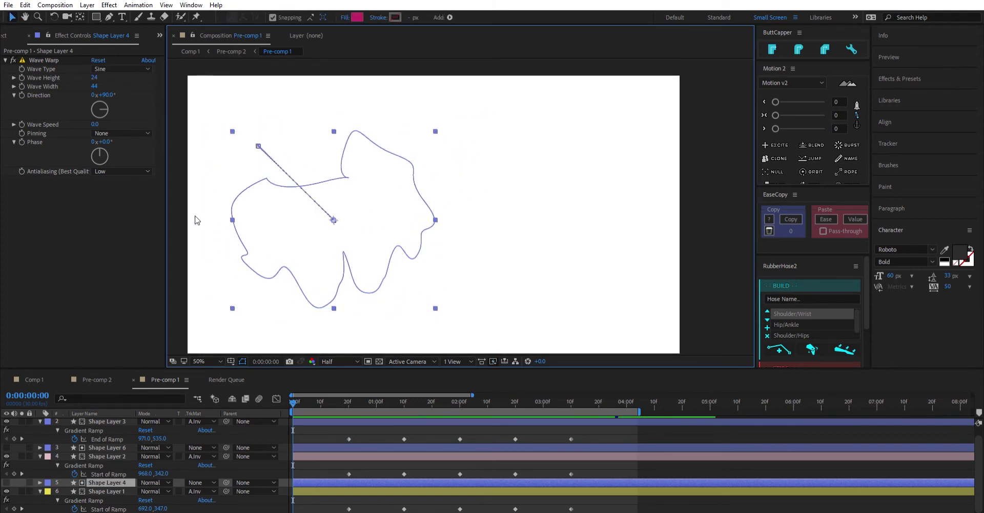
pyautogui.click(195, 221)
pyautogui.hscroll(-3, 365, 178)
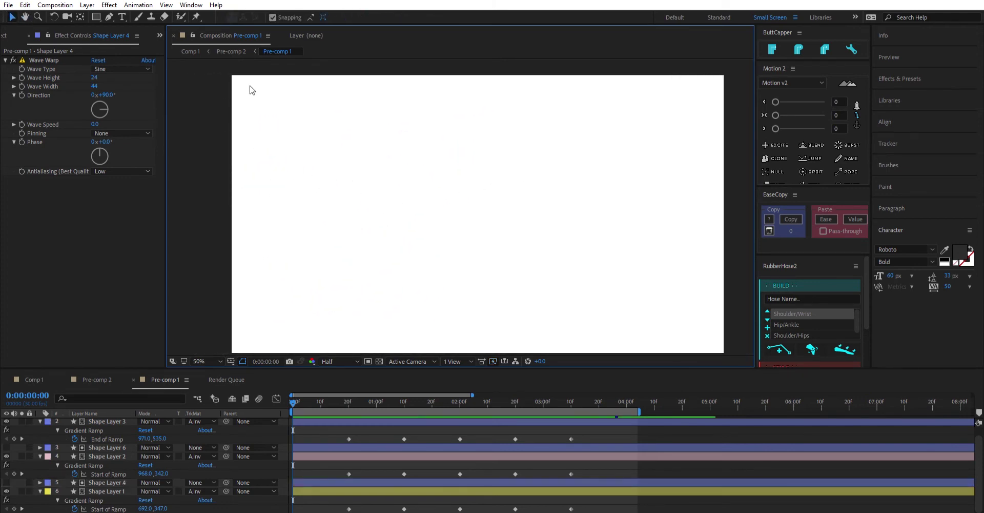
# - Show Shape Layer 4 with a white fill and move it up and left to uncover the lower part of Shape Layer 1
pyautogui.click(7, 482)
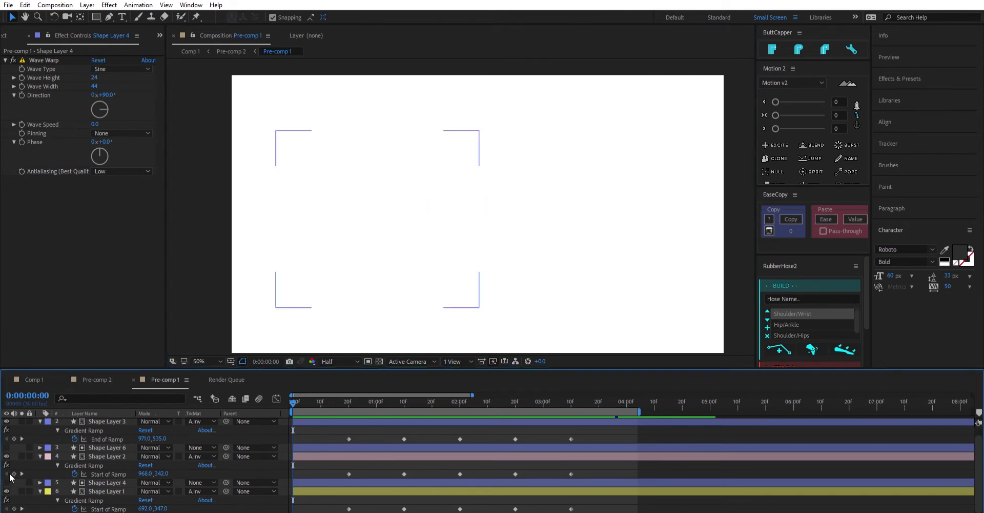
pyautogui.click(106, 482)
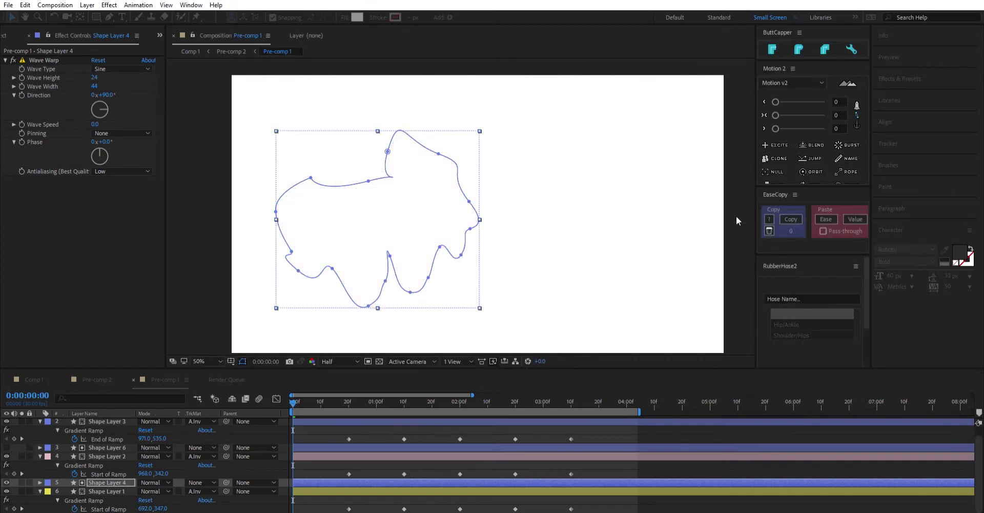
pyautogui.click(103, 479)
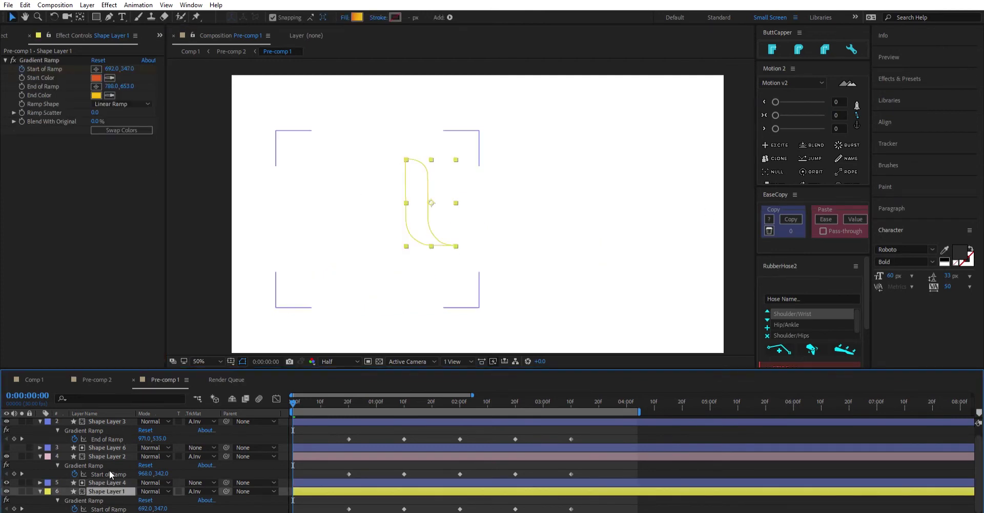
pyautogui.moveTo(388, 217); pyautogui.dragTo(357, 179)
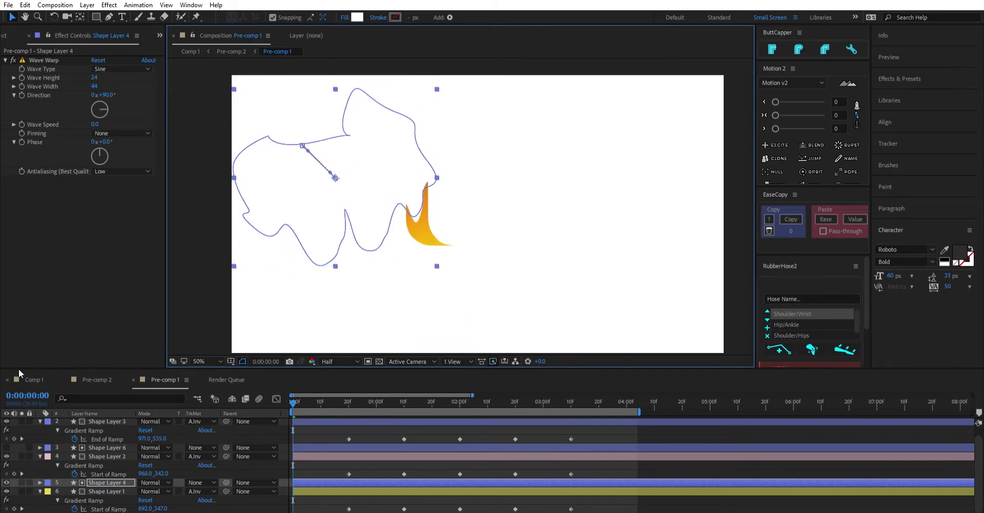
# - Open Pre-comp 2 and collapse the expanded properties of all four layers
pyautogui.click(84, 378)
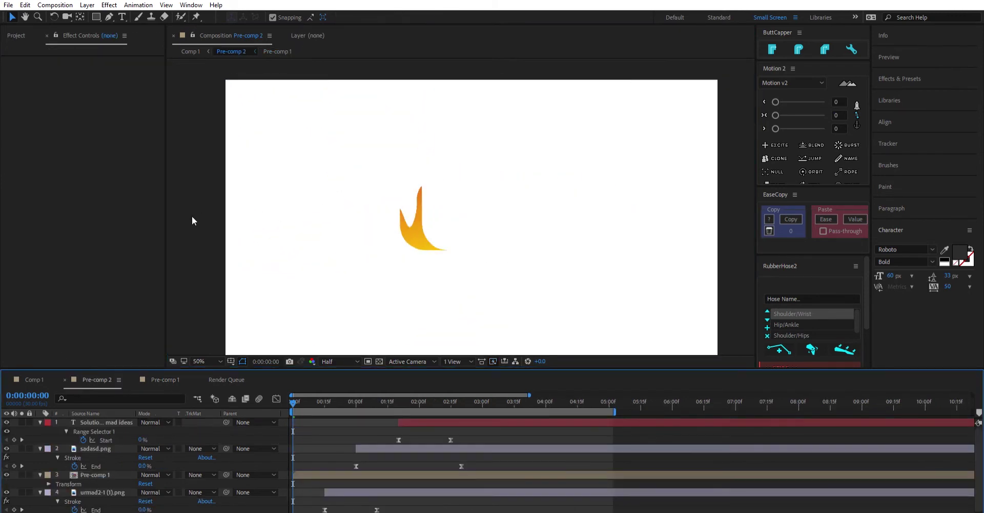
pyautogui.click(40, 490)
pyautogui.click(40, 473)
pyautogui.click(40, 447)
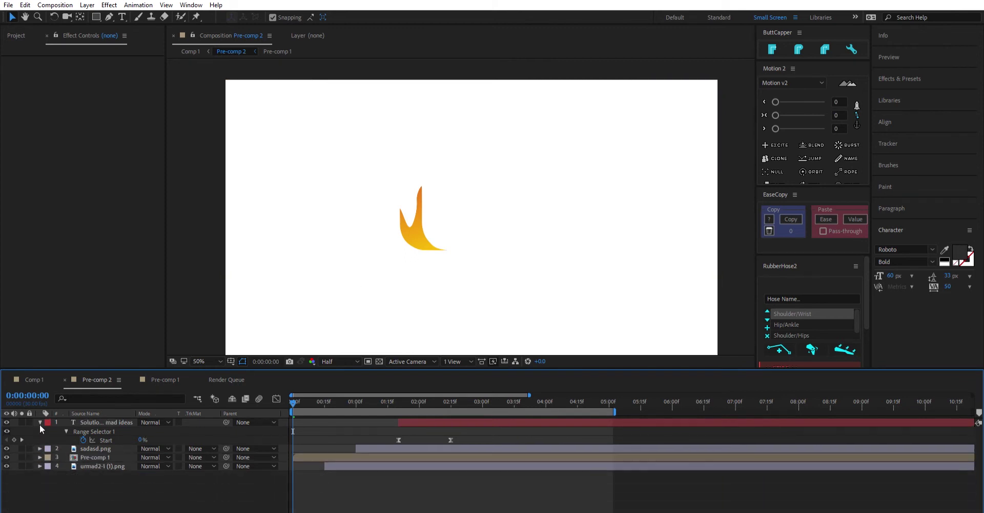
pyautogui.click(40, 422)
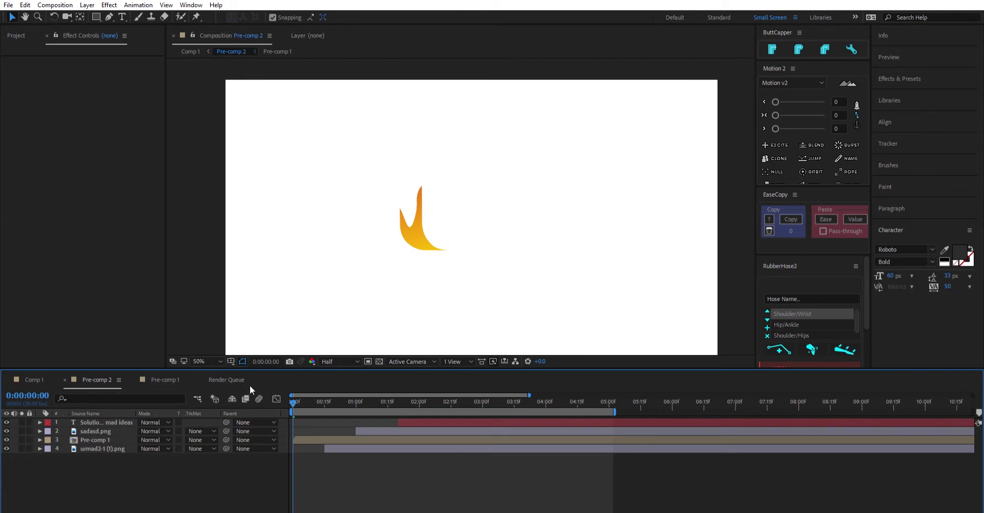
# - Add a full-frame deep green solid to Pre-comp 2 and place it below all other layers
pyautogui.hotkey('ctrl', 'y')
pyautogui.click(713, 328)
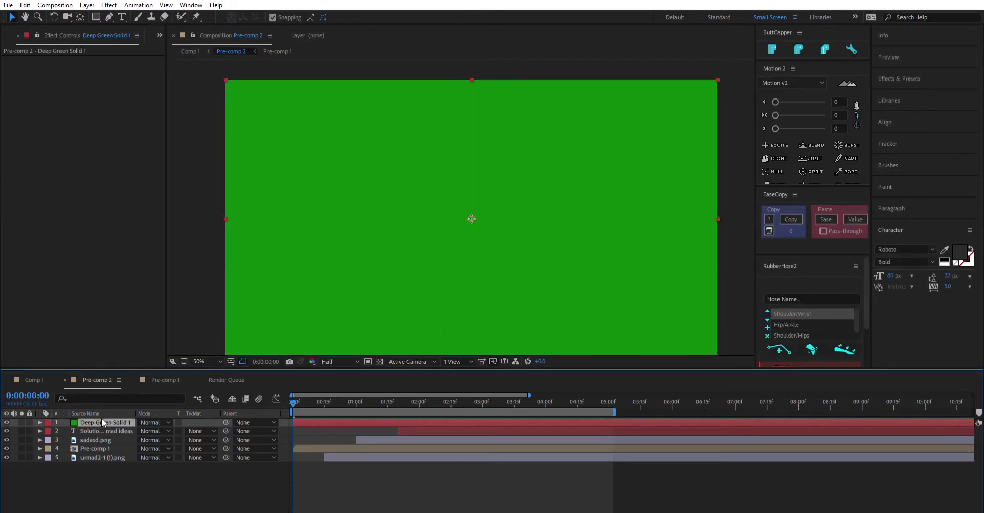
pyautogui.moveTo(99, 420); pyautogui.dragTo(97, 475)
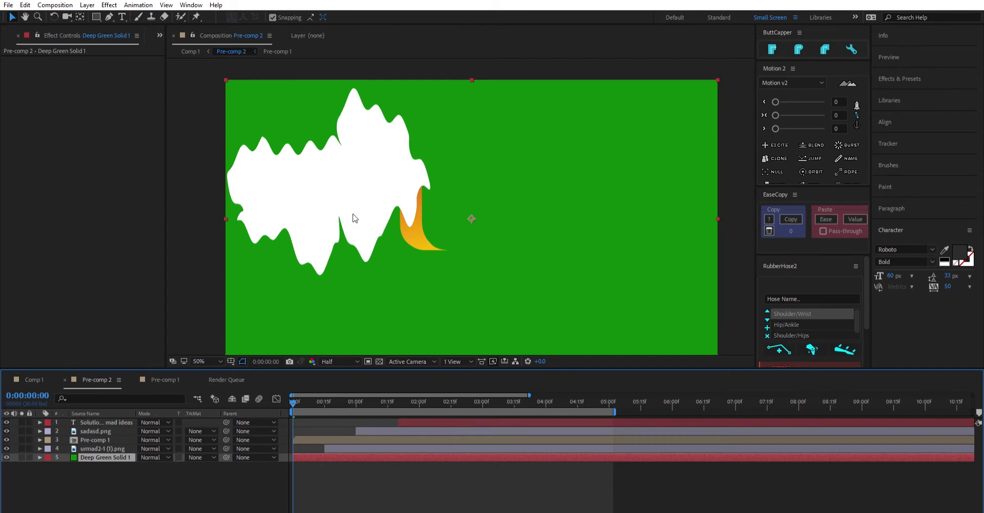
pyautogui.moveTo(354, 218); pyautogui.dragTo(372, 229)
pyautogui.moveTo(432, 248); pyautogui.dragTo(374, 238)
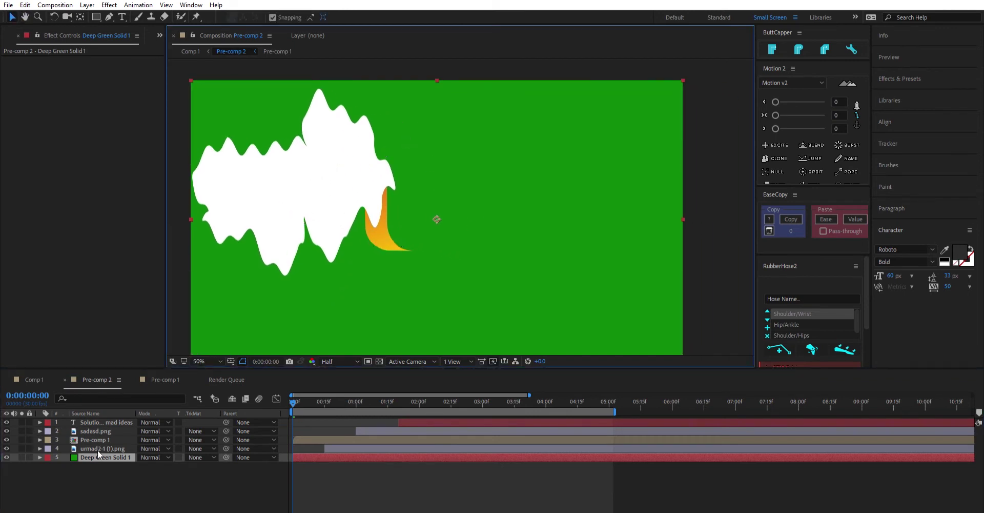
# - Delete the deep green solid from Pre-comp 2 and reopen Pre-comp 1
pyautogui.press('Delete')
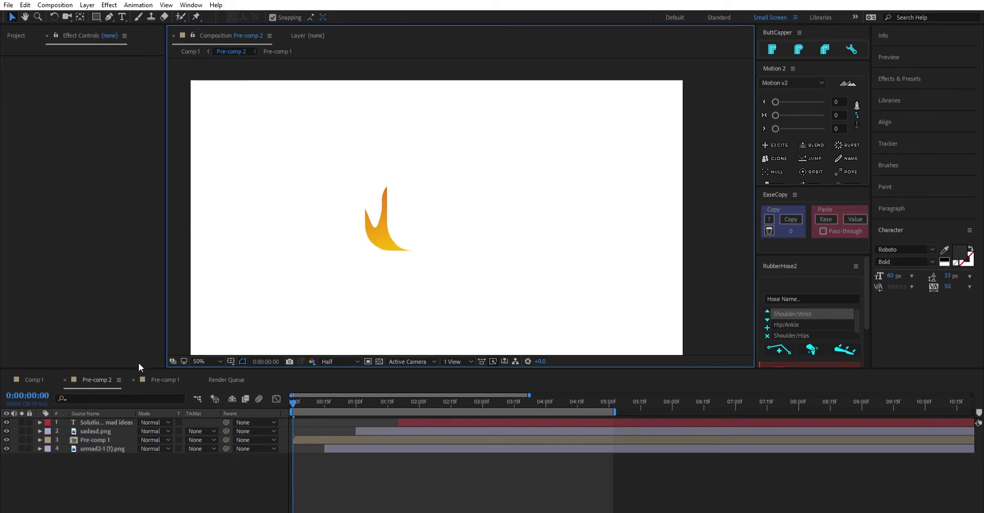
pyautogui.click(165, 379)
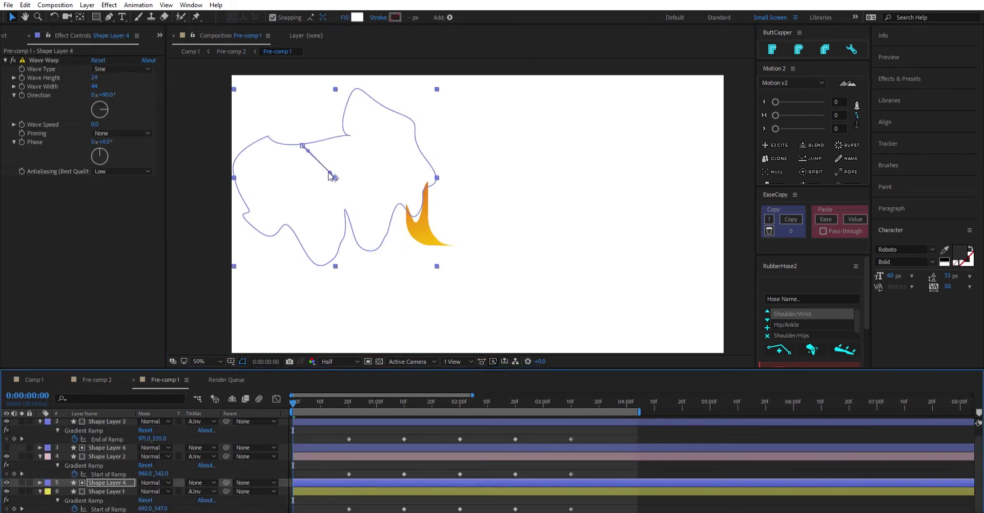
# - Try cycling Shape Layer 4's white fill through other fill types, and undo the fill changes
pyautogui.click(357, 16)
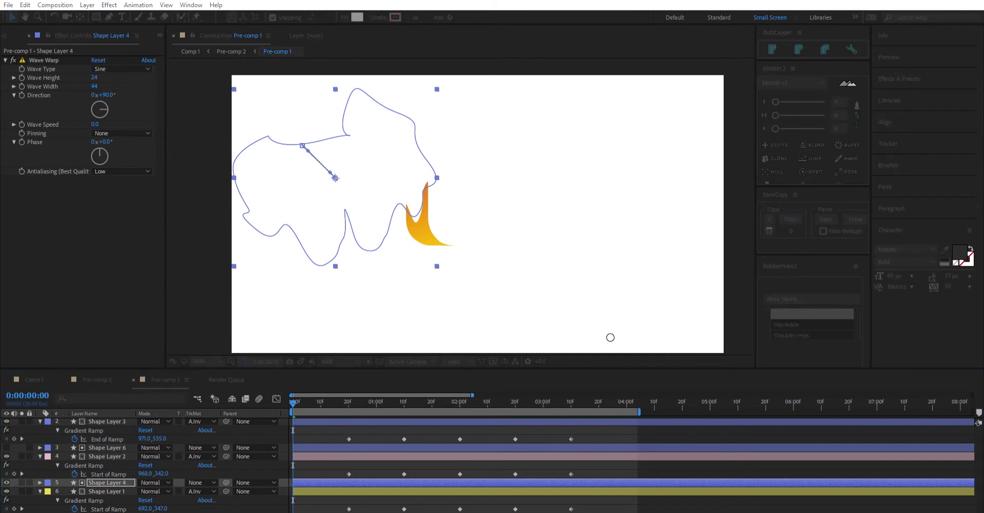
pyautogui.click(796, 318)
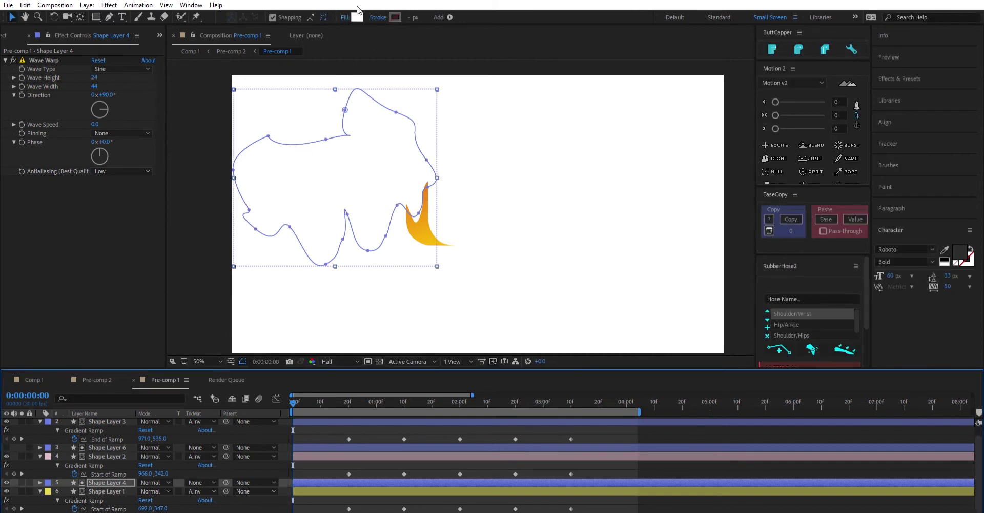
pyautogui.keyDown('alt'); pyautogui.click(357, 17); pyautogui.keyUp('alt')
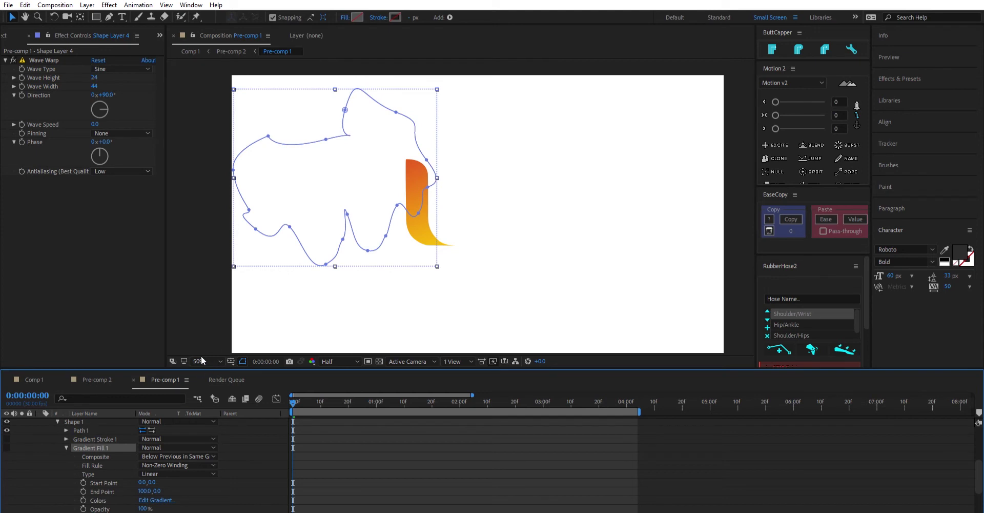
pyautogui.hotkey('ctrl', 'z')
pyautogui.hotkey('ctrl', 'z')
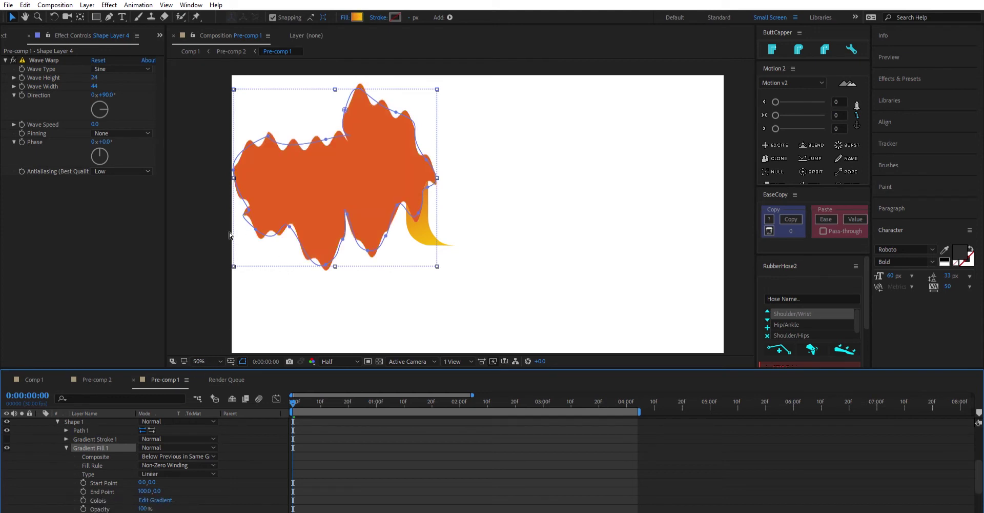
# - Collapse Shape Layer 4's properties, hide the layer again and deselect it
pyautogui.scroll(3, 47, 461)
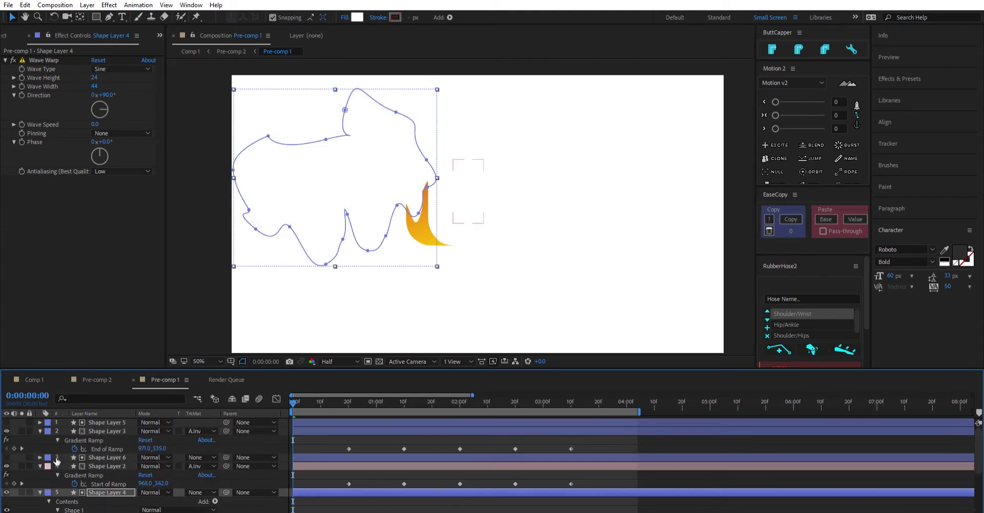
pyautogui.click(40, 492)
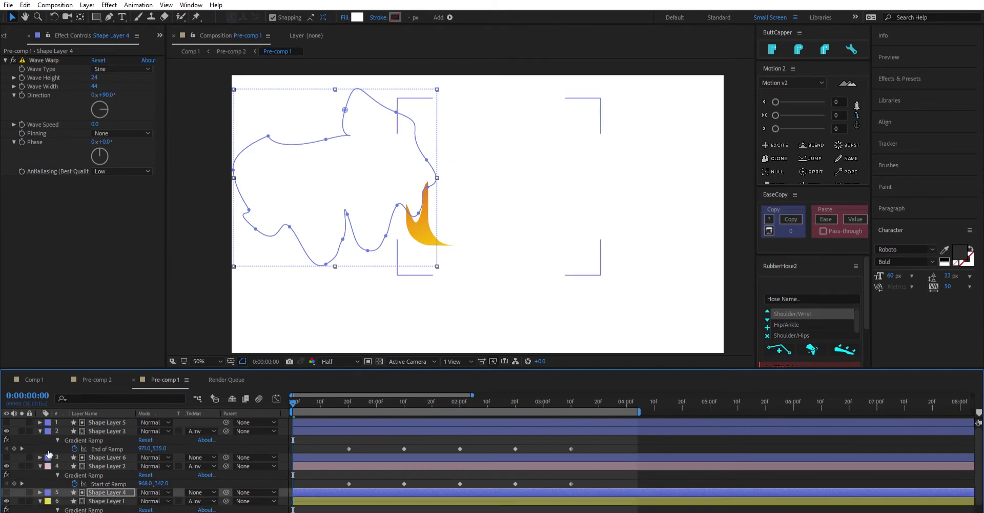
pyautogui.click(199, 239)
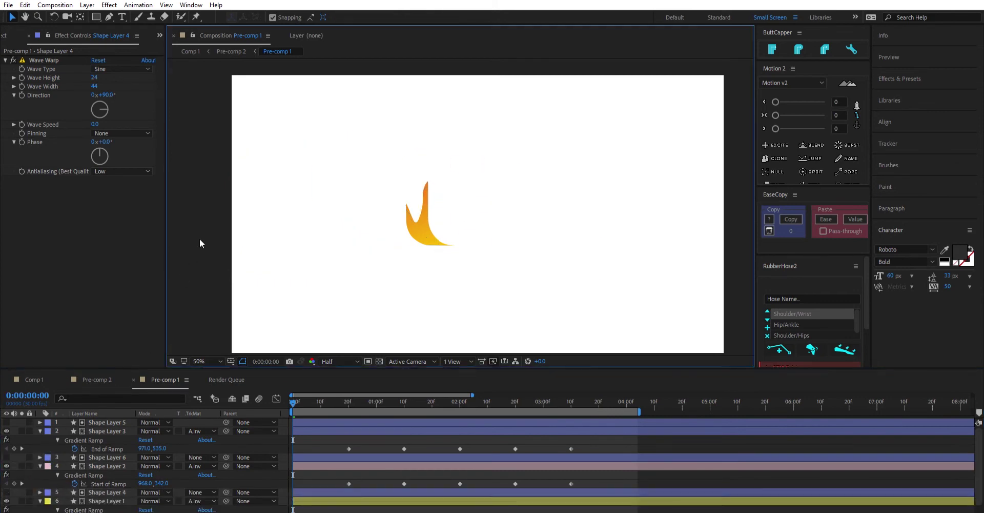
# - Go to 0:00:00:18 in Pre-comp 1 and examine Shape Layer 4's outline and its Wave Warp effect
pyautogui.moveTo(435, 219); pyautogui.dragTo(424, 214)
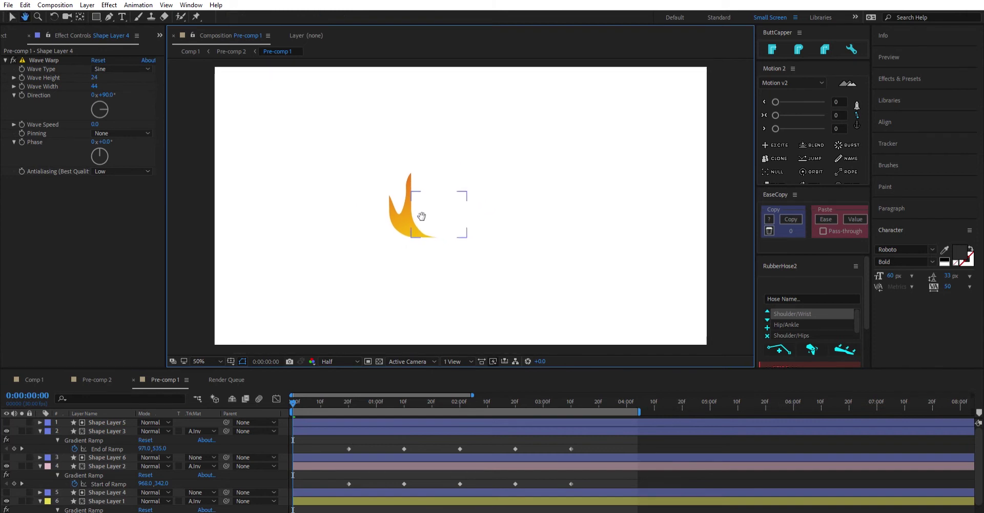
pyautogui.moveTo(563, 212); pyautogui.dragTo(561, 210)
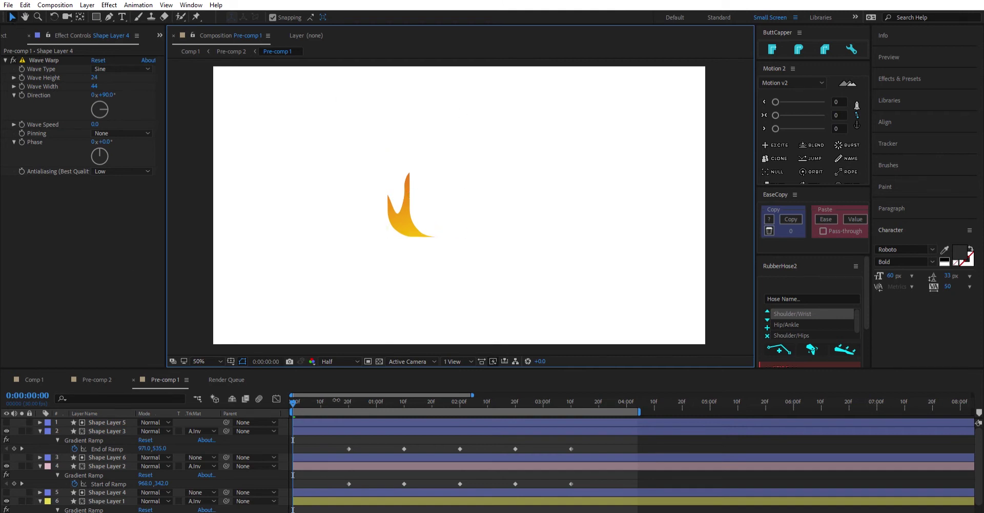
pyautogui.moveTo(315, 392); pyautogui.dragTo(342, 395)
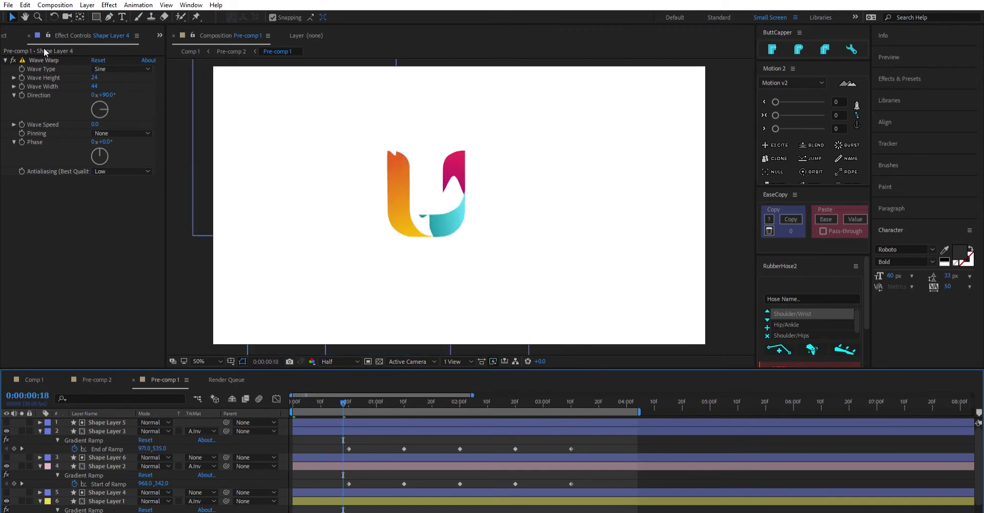
pyautogui.click(48, 60)
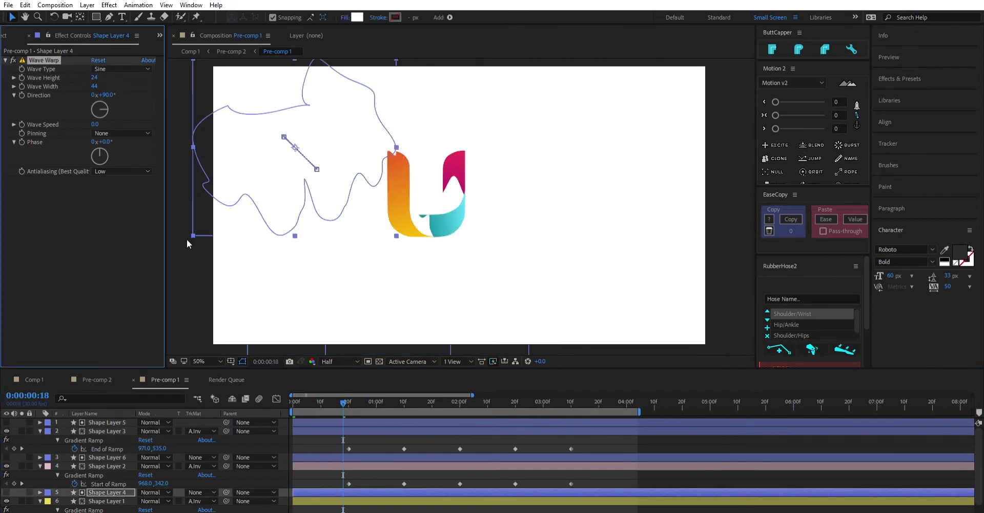
pyautogui.click(258, 171)
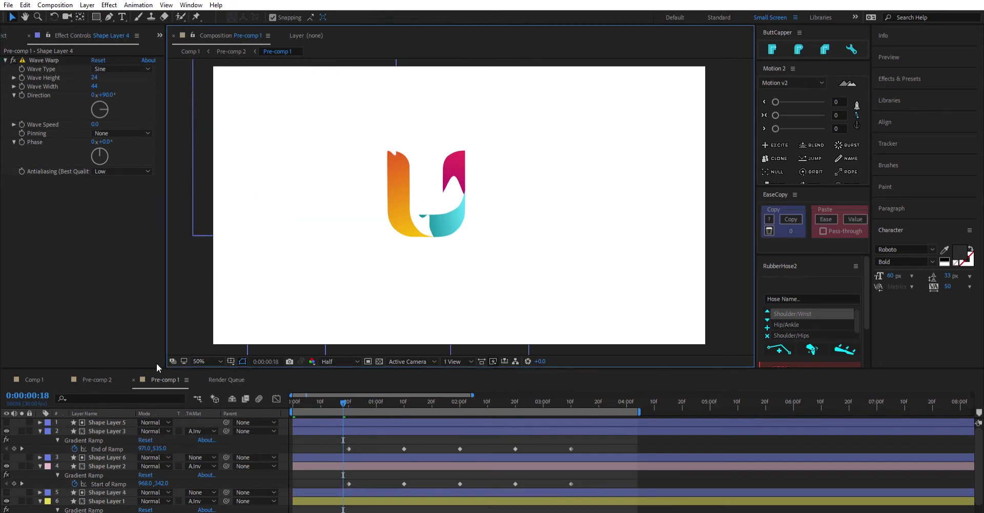
# - Try starting a curved Pen tool path on Shape Layer 4 in the empty area right of the U, and undo its segments
pyautogui.click(105, 492)
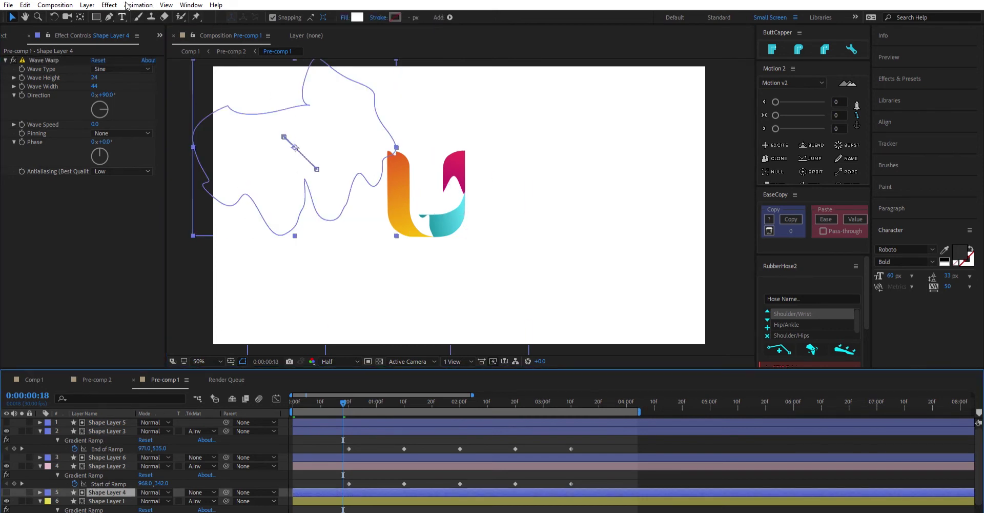
pyautogui.click(109, 17)
pyautogui.click(592, 187)
pyautogui.moveTo(578, 200); pyautogui.dragTo(593, 220)
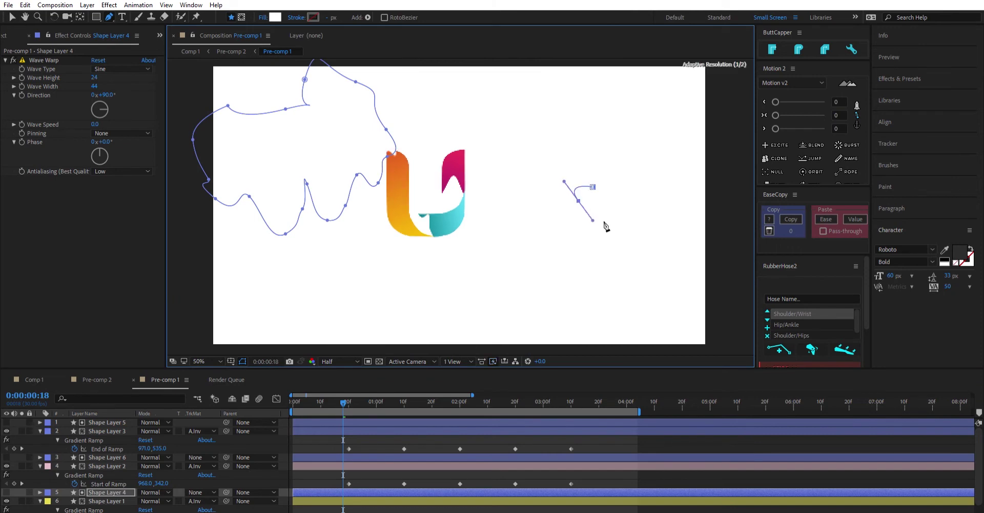
pyautogui.click(617, 282)
pyautogui.hotkey('ctrl', 'z')
pyautogui.hotkey('ctrl', 'z')
pyautogui.hotkey('ctrl', 'z')
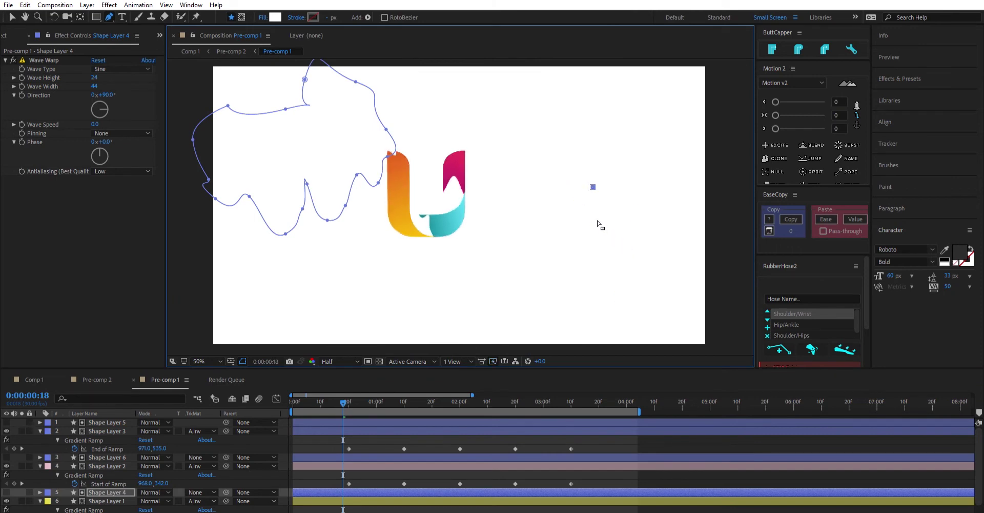
pyautogui.hotkey('ctrl', 'z')
pyautogui.hotkey('ctrl', 'z')
pyautogui.hotkey('ctrl', 'shift', 'z')
# - Try drawing an irregular wavy blob outline with the Pen tool right of the U on Shape Layer 4
pyautogui.click(588, 224)
pyautogui.moveTo(560, 241)
pyautogui.mouseDown()
pyautogui.moveTo(572, 263)
pyautogui.moveTo(605, 266)
pyautogui.mouseUp()
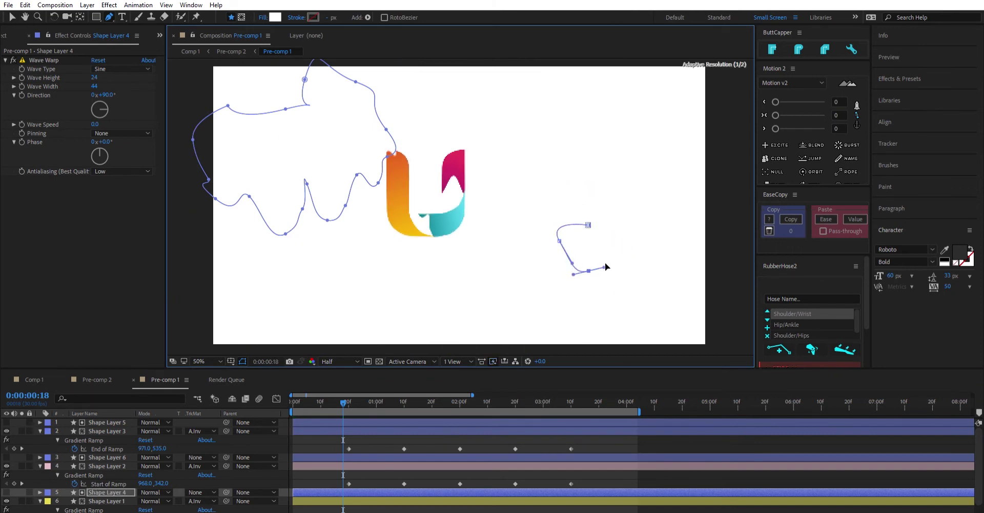
pyautogui.click(656, 279)
pyautogui.click(654, 262)
pyautogui.click(684, 265)
pyautogui.click(679, 236)
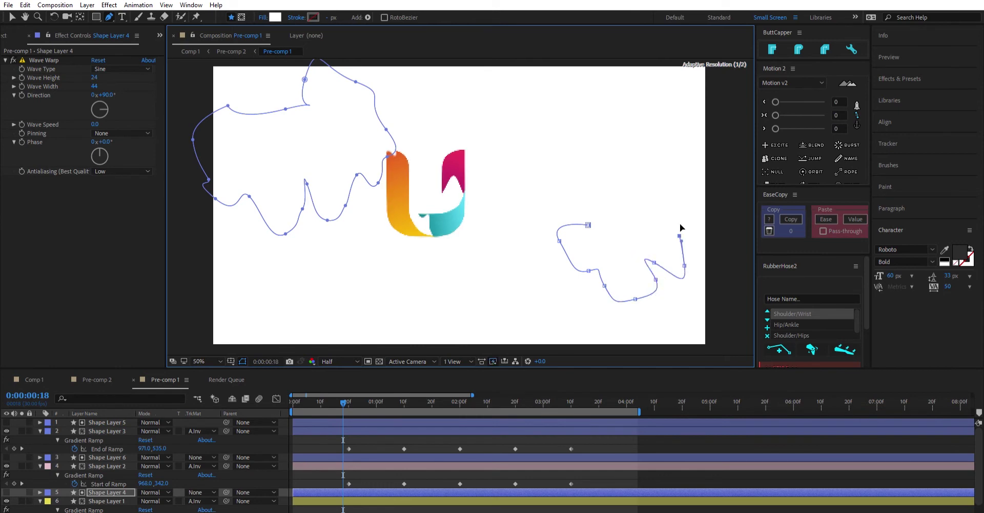
pyautogui.click(672, 211)
pyautogui.click(641, 200)
pyautogui.click(630, 173)
pyautogui.click(621, 178)
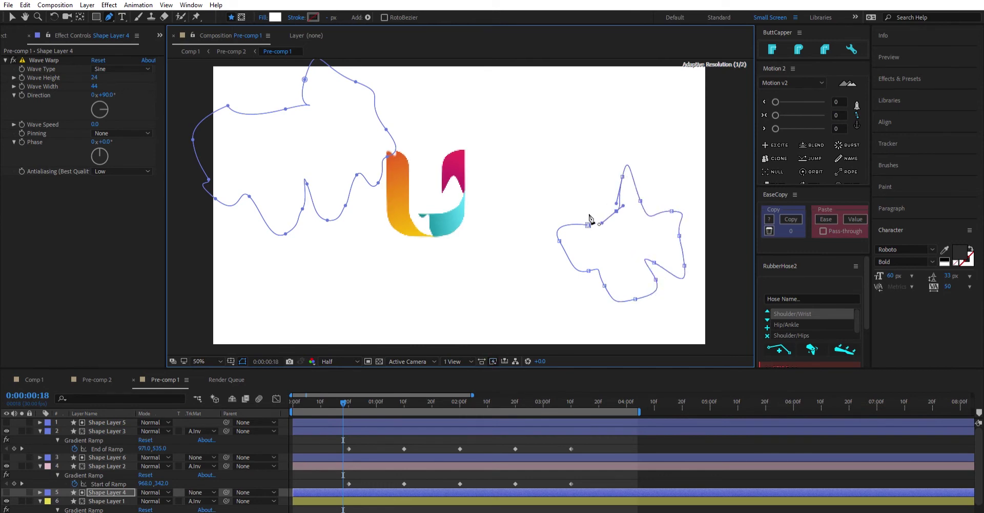
pyautogui.moveTo(616, 210); pyautogui.dragTo(625, 207)
# - Undo the blob outline point by point and return to the Selection tool
pyautogui.hotkey('ctrl', 'z')
pyautogui.hotkey('ctrl', 'z')
pyautogui.hotkey('ctrl', 'z')
pyautogui.hotkey('ctrl', 'z')
pyautogui.hotkey('ctrl', 'z')
pyautogui.hotkey('ctrl', 'z')
pyautogui.hotkey('ctrl', 'z')
pyautogui.hotkey('ctrl', 'z')
pyautogui.hotkey('ctrl', 'z')
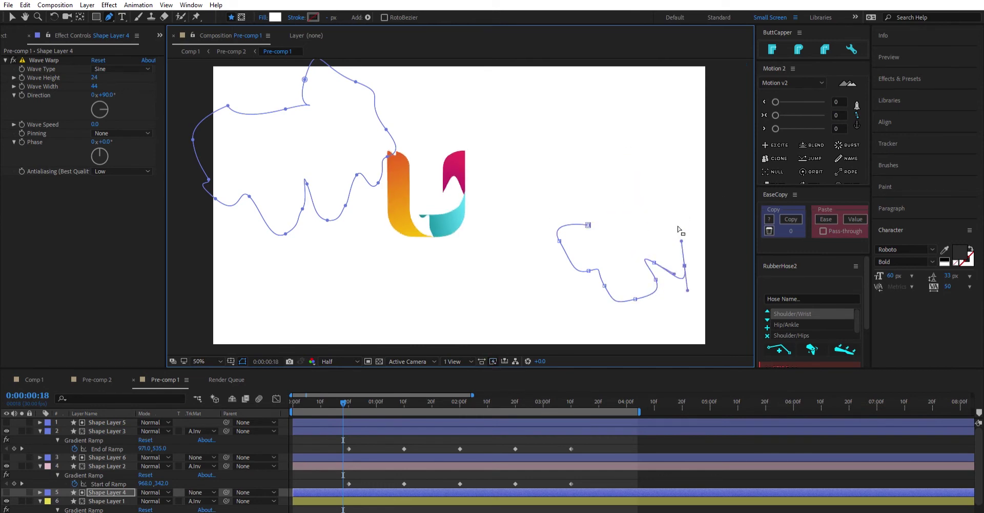
pyautogui.hotkey('ctrl', 'z')
pyautogui.hotkey('ctrl', 'z')
pyautogui.hotkey('ctrl', 'z')
pyautogui.hotkey('ctrl', 'z')
pyautogui.hotkey('ctrl', 'z')
pyautogui.hotkey('ctrl', 'z')
pyautogui.hotkey('ctrl', 'z')
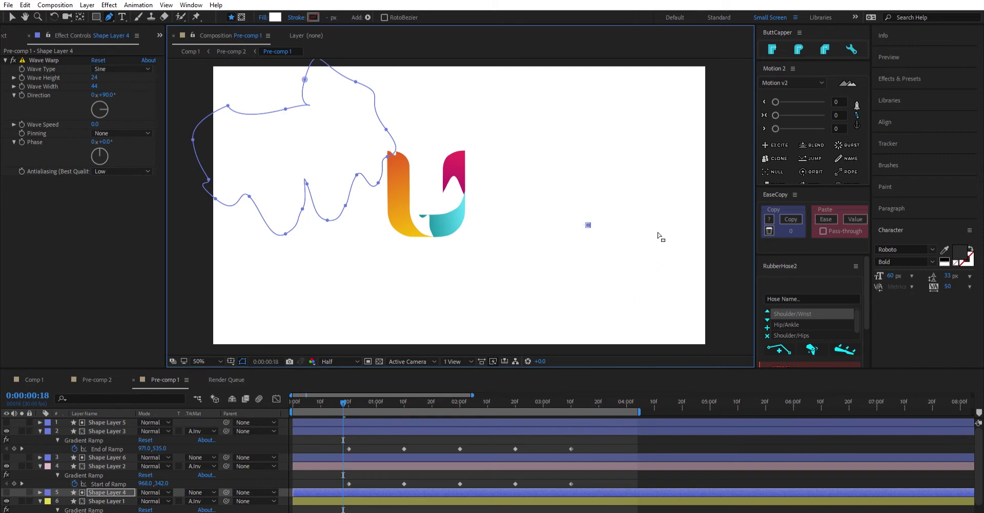
pyautogui.click(12, 17)
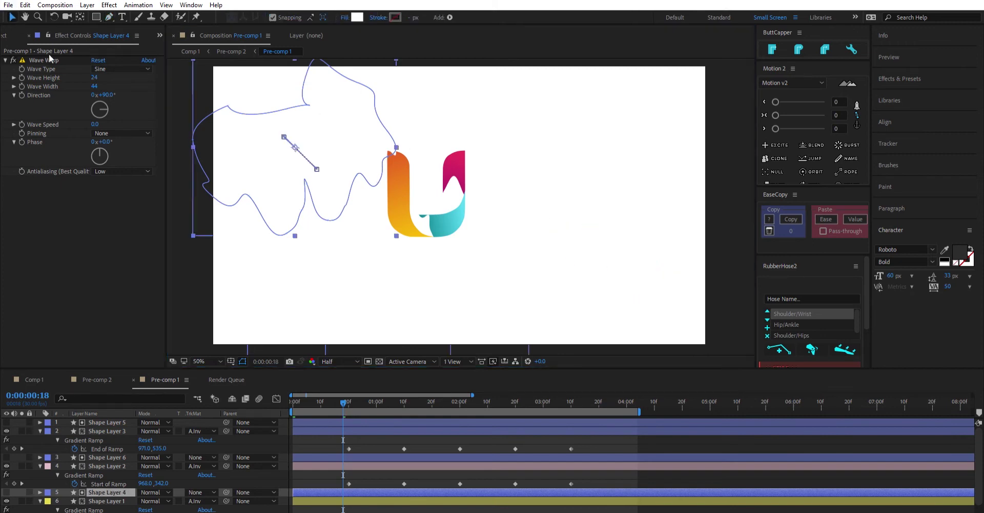
# - At the first frame, move Shape Layer 4 down and right until it covers the orange shape, and preview the reveal
pyautogui.click(206, 303)
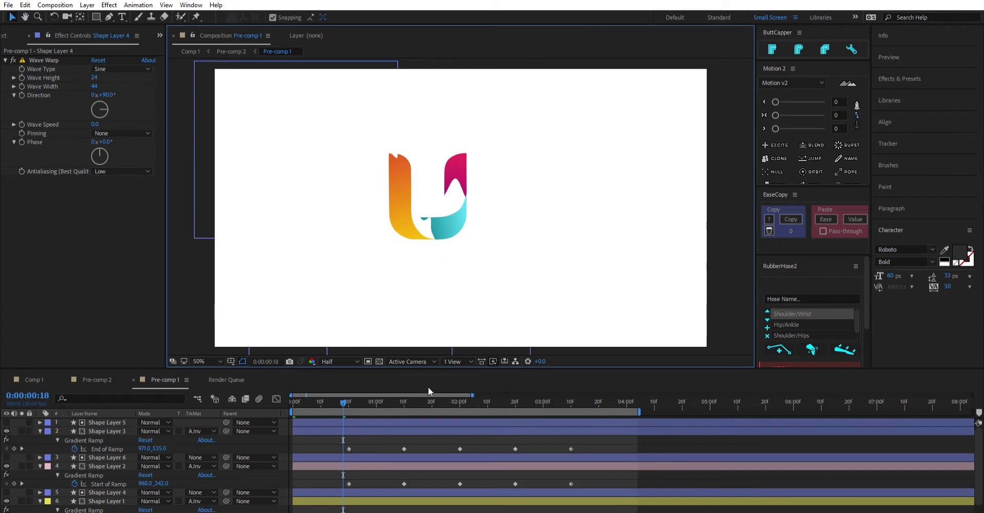
pyautogui.press('Home')
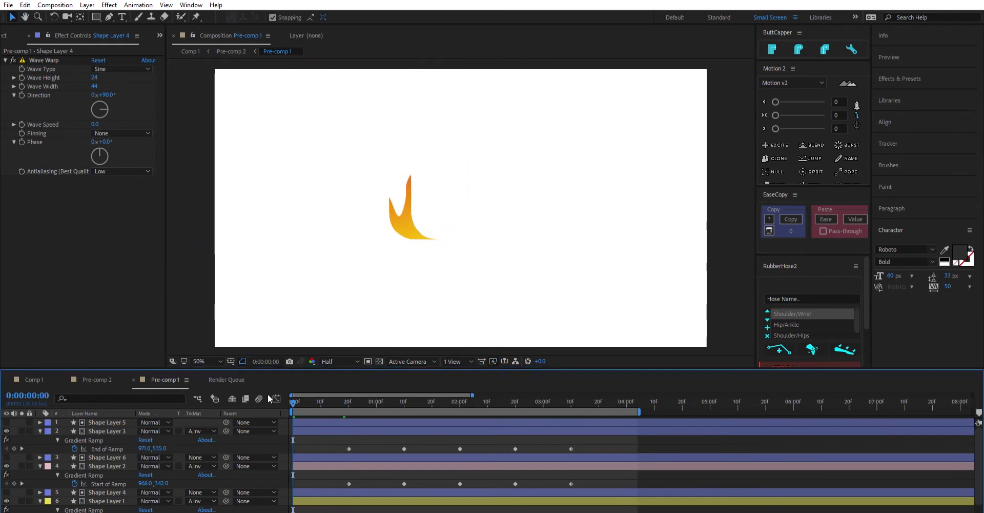
pyautogui.click(115, 478)
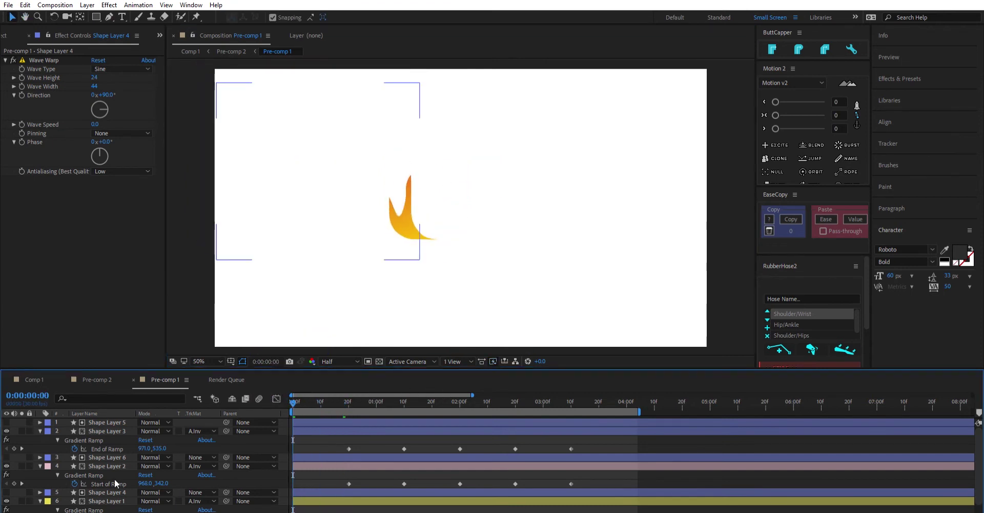
pyautogui.click(106, 491)
pyautogui.moveTo(353, 195); pyautogui.dragTo(401, 239)
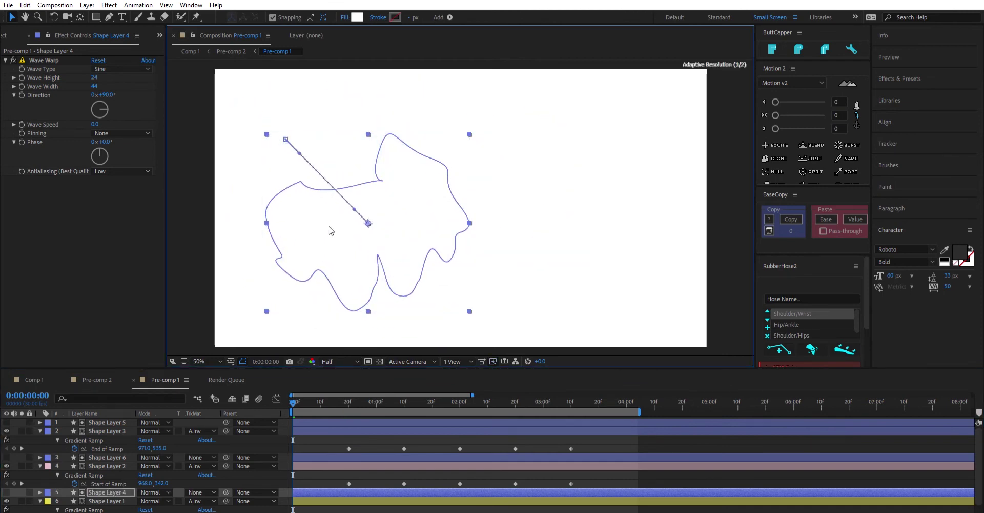
pyautogui.click(187, 213)
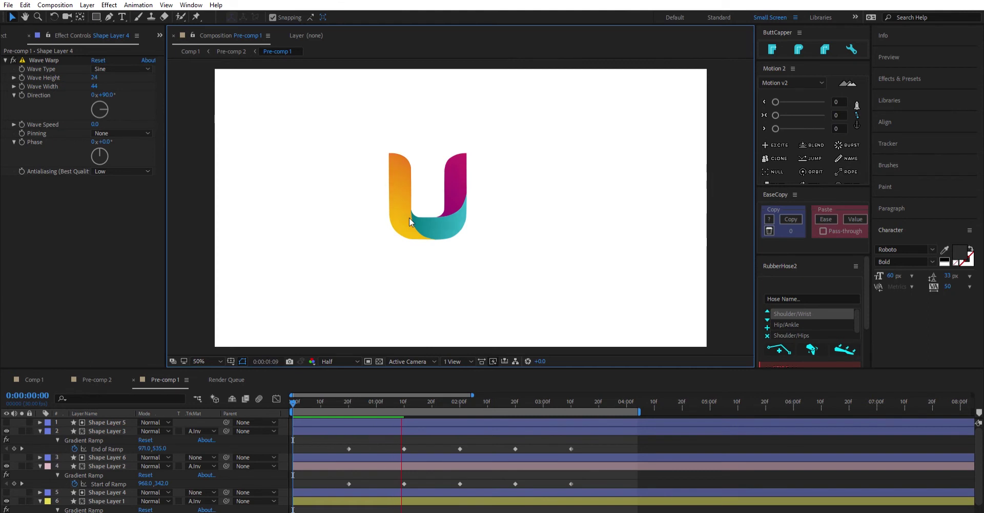
pyautogui.press('space')
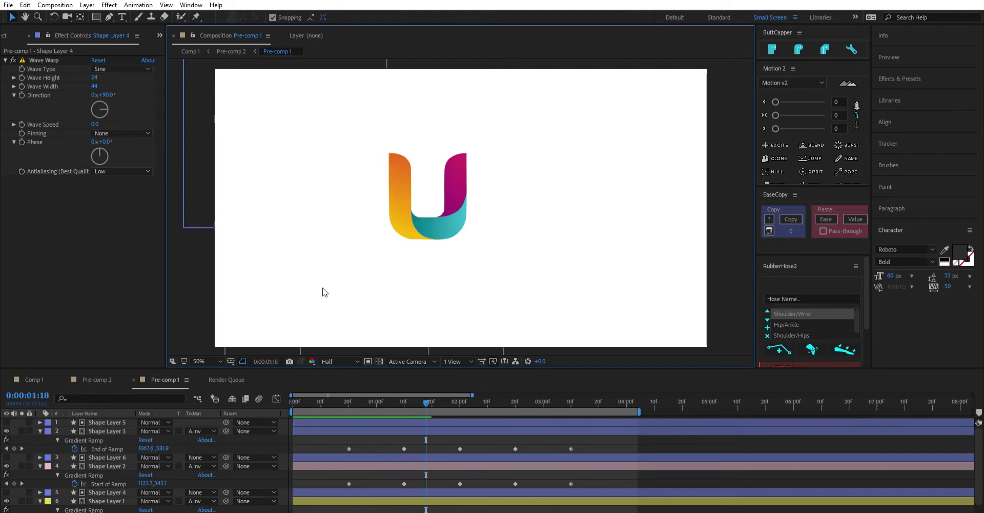
# - Open Pre-comp 2 and scrub to 0:00:02:15 and back to 0:00:01:21 to review the logo text reveal
pyautogui.click(95, 372)
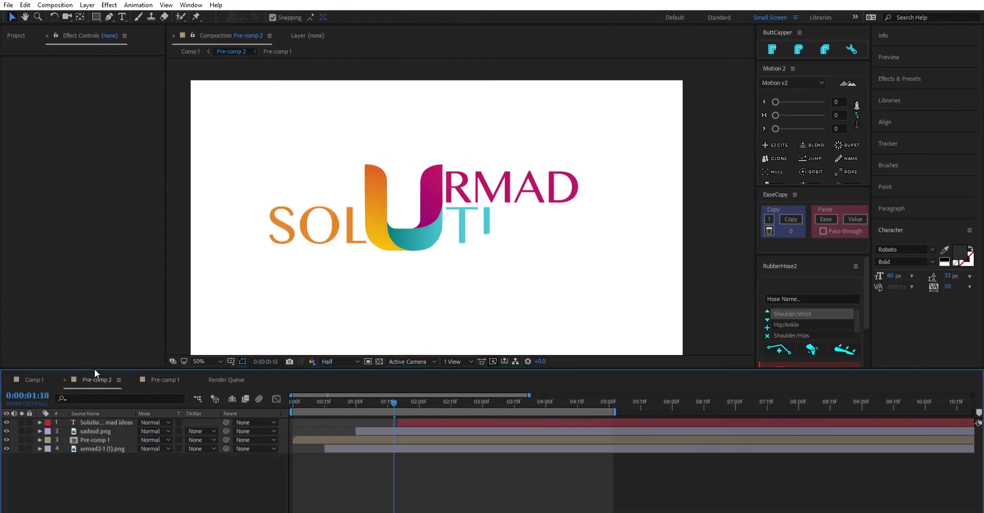
pyautogui.moveTo(398, 390); pyautogui.dragTo(451, 396)
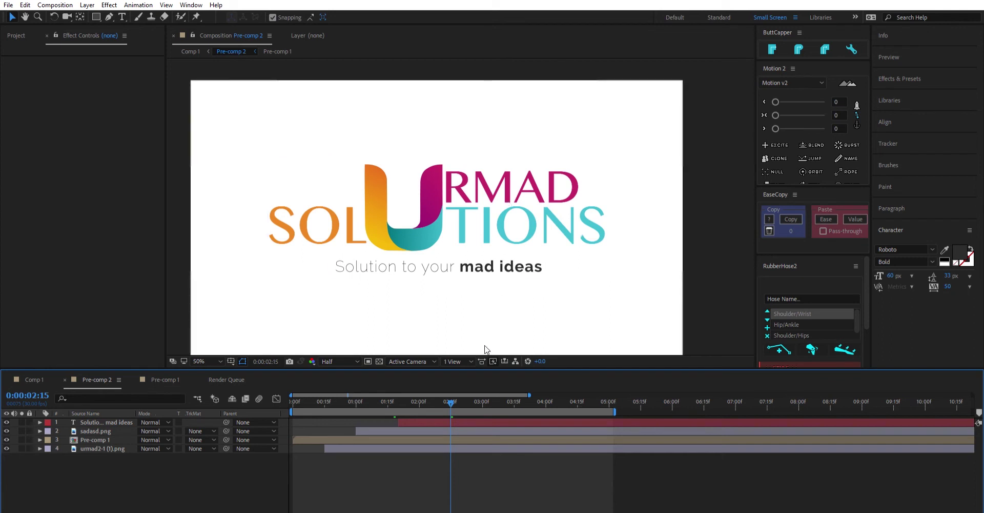
pyautogui.moveTo(432, 396); pyautogui.dragTo(400, 391)
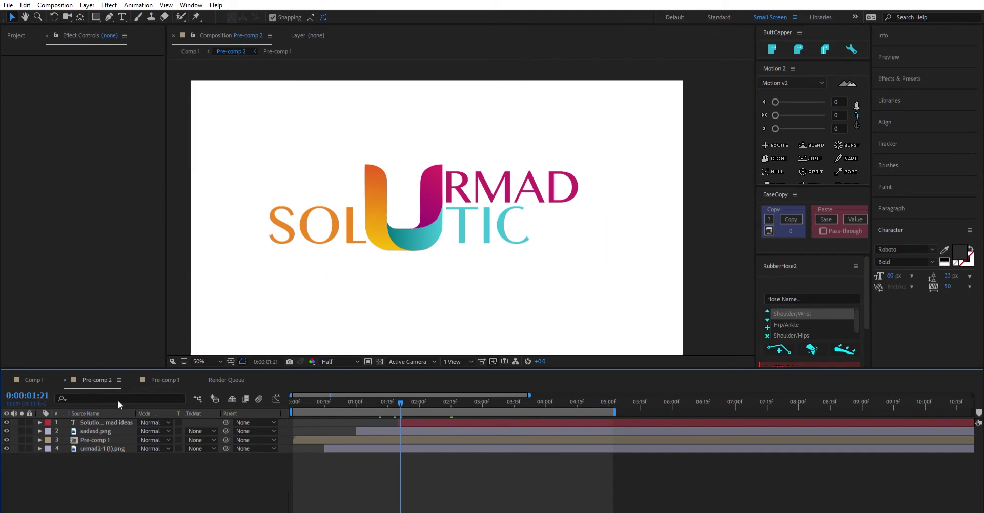
# - Examine the Stroke effect and letter masks on the sadasd.png and urmad2-1 (1).png layers, viewing the RMAD letters at 100%
pyautogui.click(96, 428)
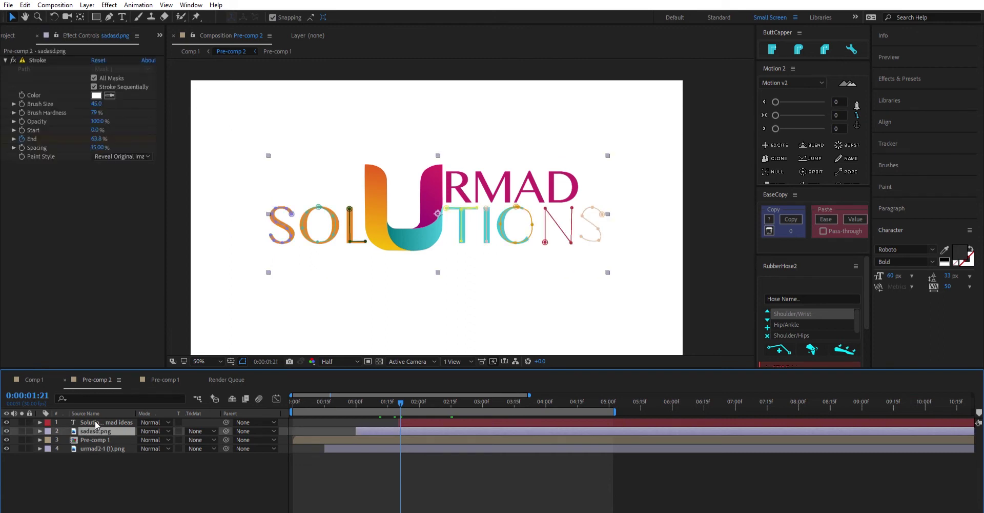
pyautogui.click(95, 448)
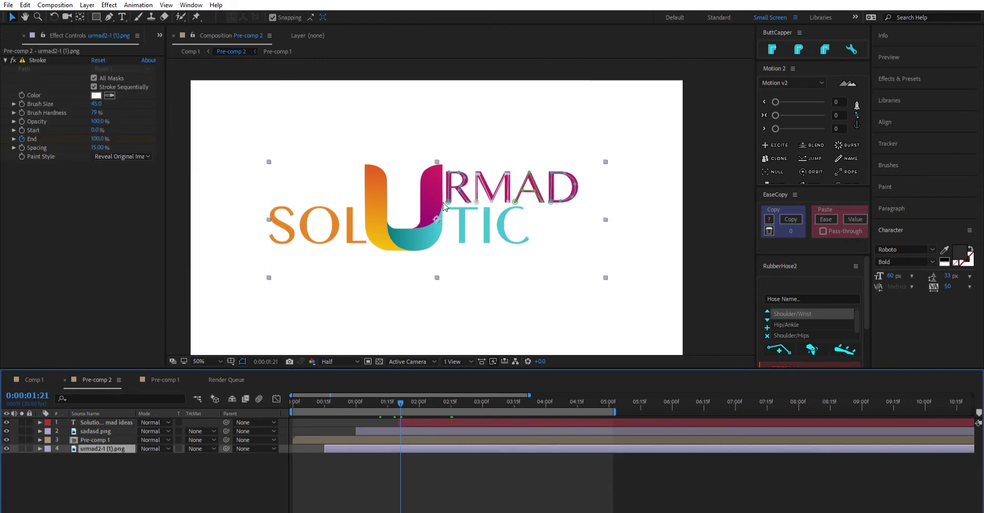
pyautogui.moveTo(538, 149); pyautogui.dragTo(521, 151)
pyautogui.press('/')
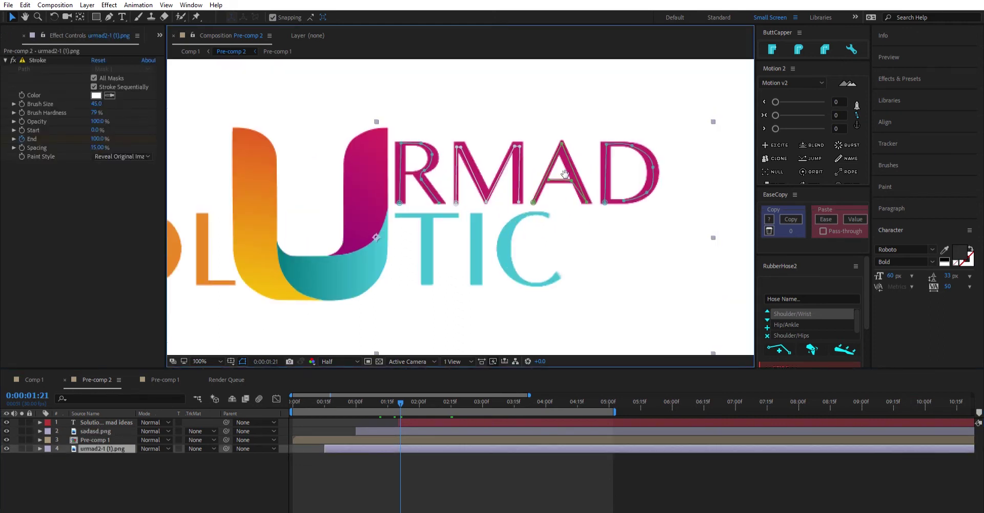
# - Inspect the letter masks over RMAD on the urmad2-1 (1).png layer at 50% and 100% magnification
pyautogui.moveTo(466, 182); pyautogui.dragTo(398, 208)
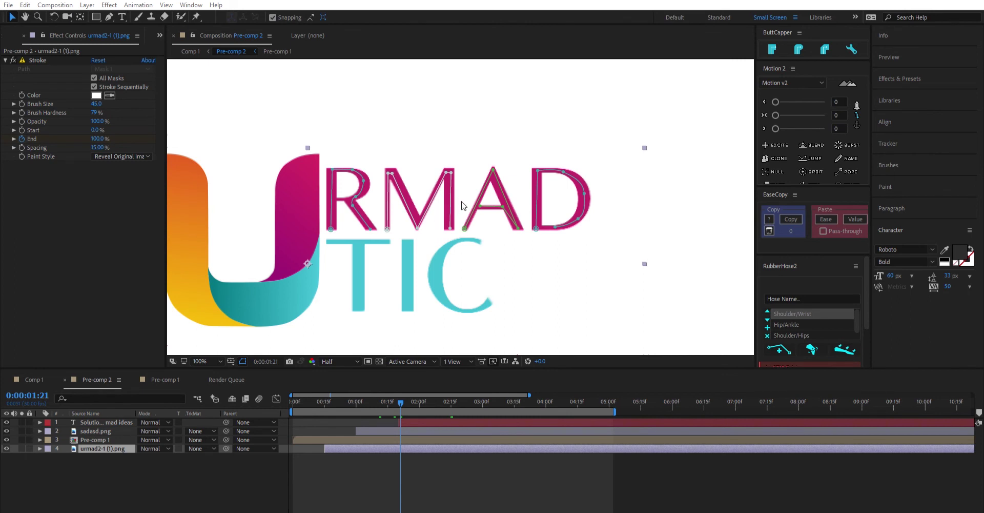
pyautogui.click(732, 169)
pyautogui.scroll(-2, 692, 181)
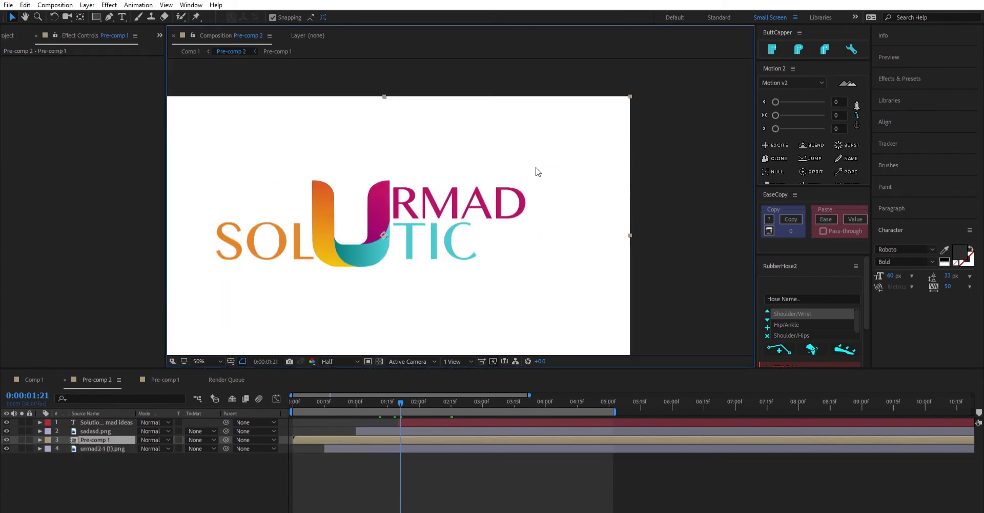
pyautogui.click(441, 205)
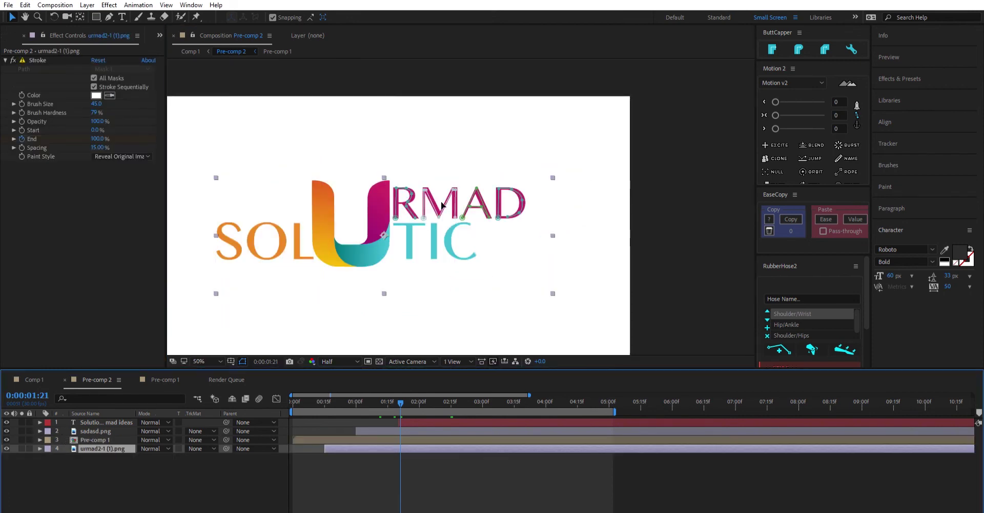
pyautogui.scroll(2, 441, 205)
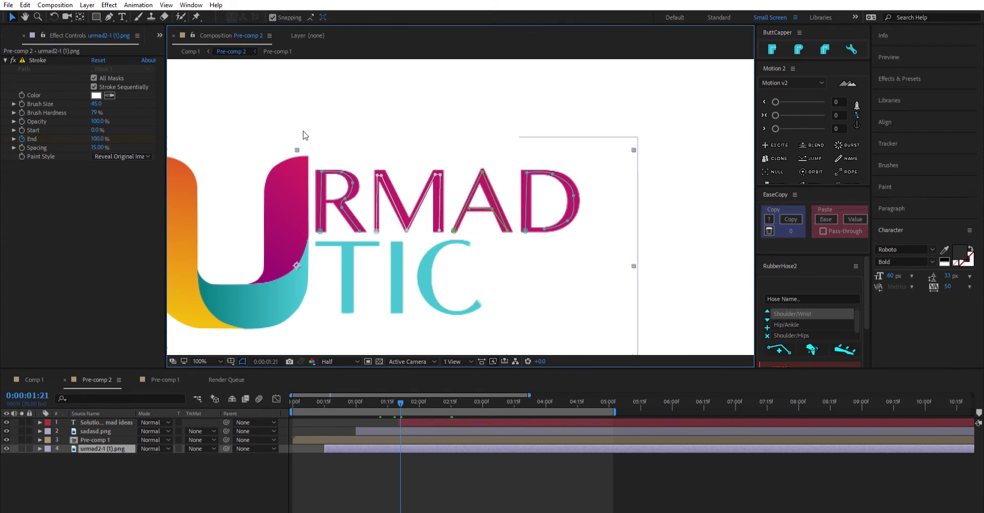
pyautogui.moveTo(313, 137); pyautogui.dragTo(334, 134)
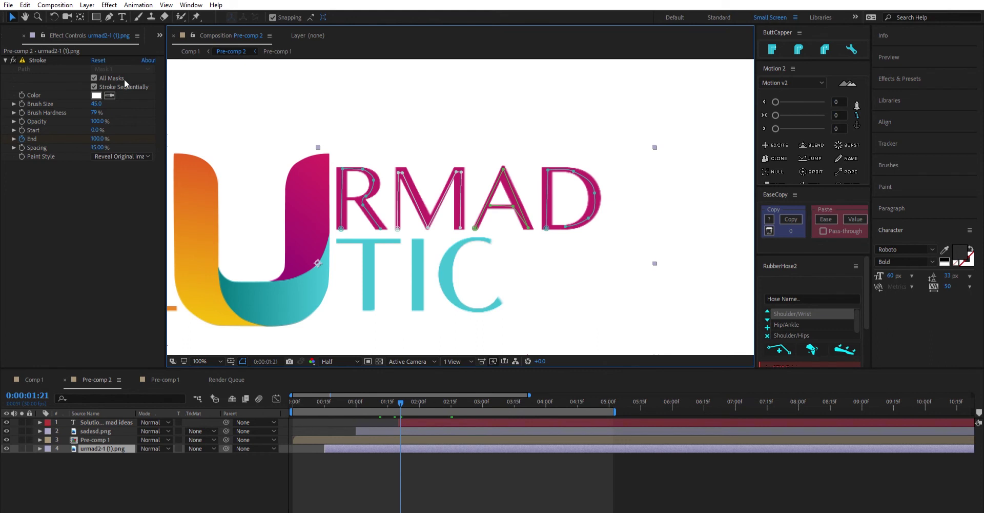
# - Turn off All Masks in the Stroke effect of urmad2-1 (1).png to check the Mask 1-only reveal, and turn it back on
pyautogui.click(94, 78)
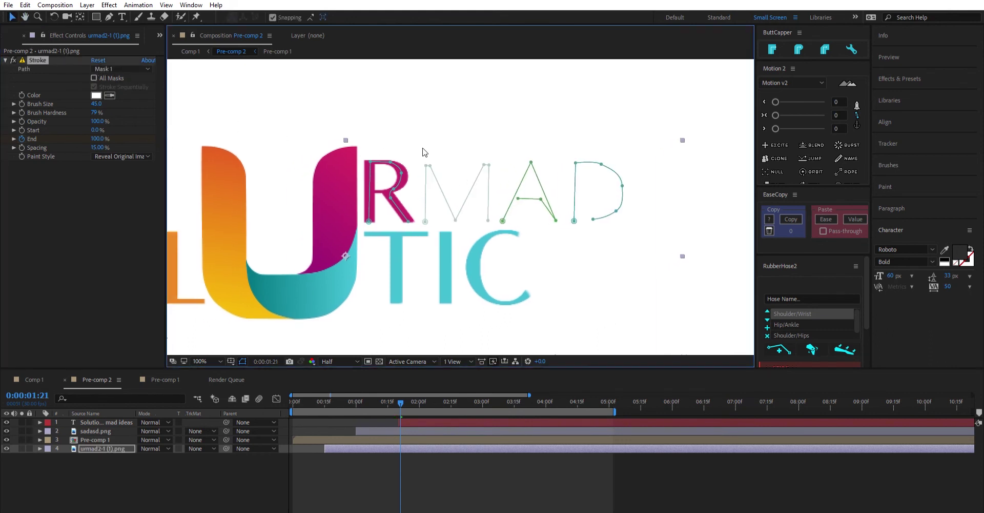
pyautogui.scroll(-2, 659, 172)
pyautogui.click(659, 172)
pyautogui.scroll(2, 421, 191)
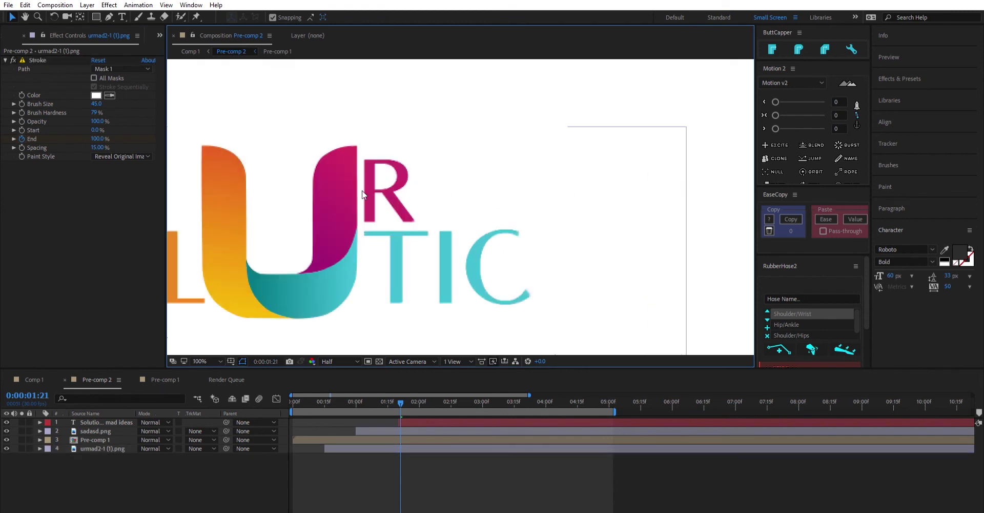
pyautogui.click(100, 448)
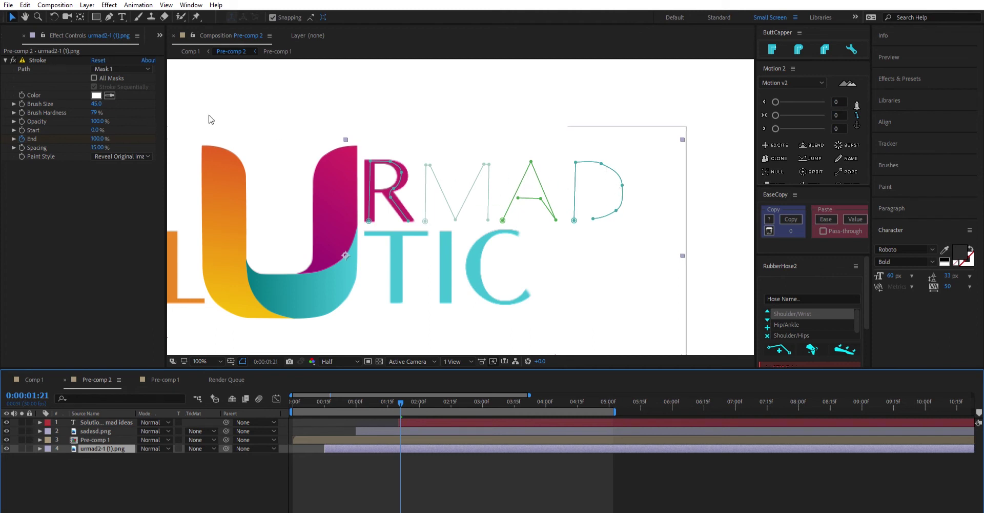
pyautogui.click(94, 78)
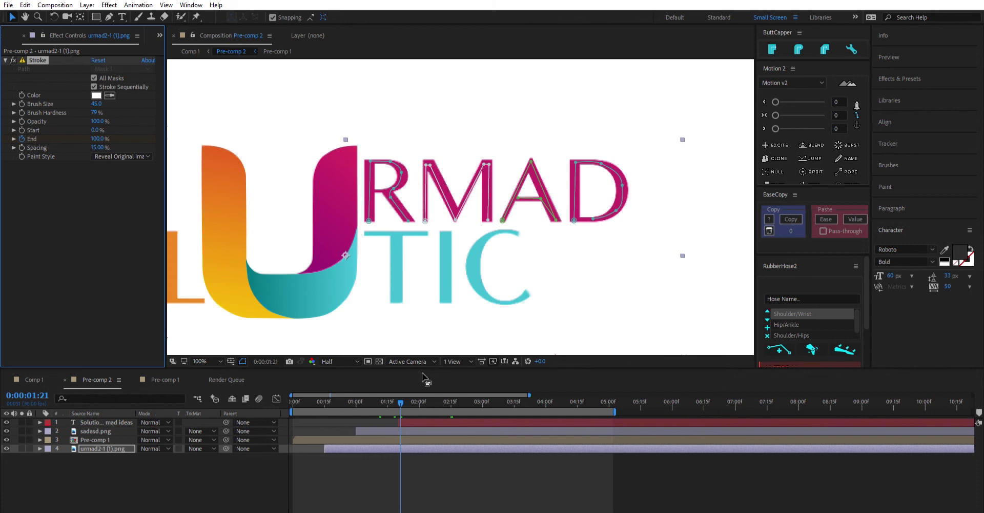
# - Compare the RMAD reveal with All Masks off and on again while scrubbing back through 0:00:01:11 to 0:00:01:09
pyautogui.click(396, 398)
pyautogui.moveTo(396, 395)
pyautogui.mouseDown()
pyautogui.moveTo(320, 395)
pyautogui.moveTo(378, 393)
pyautogui.mouseUp()
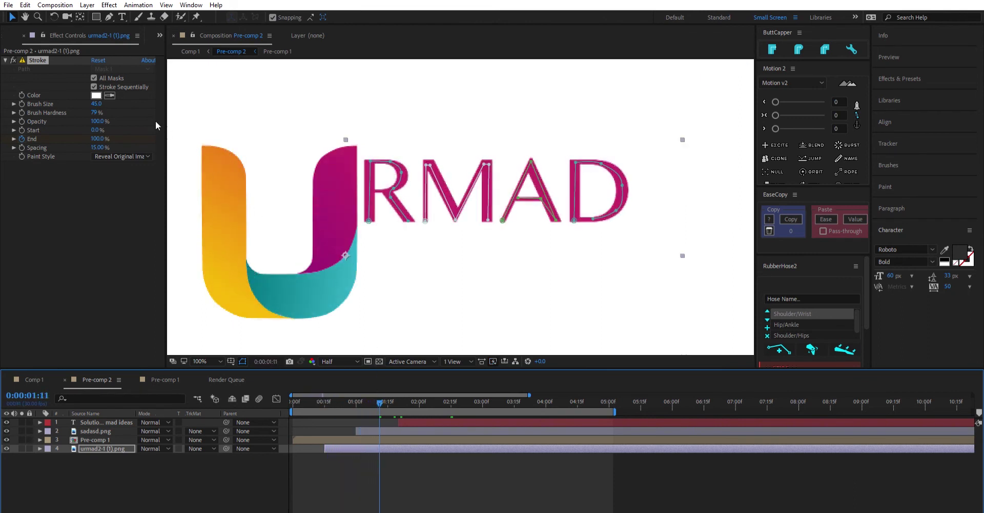
pyautogui.click(93, 78)
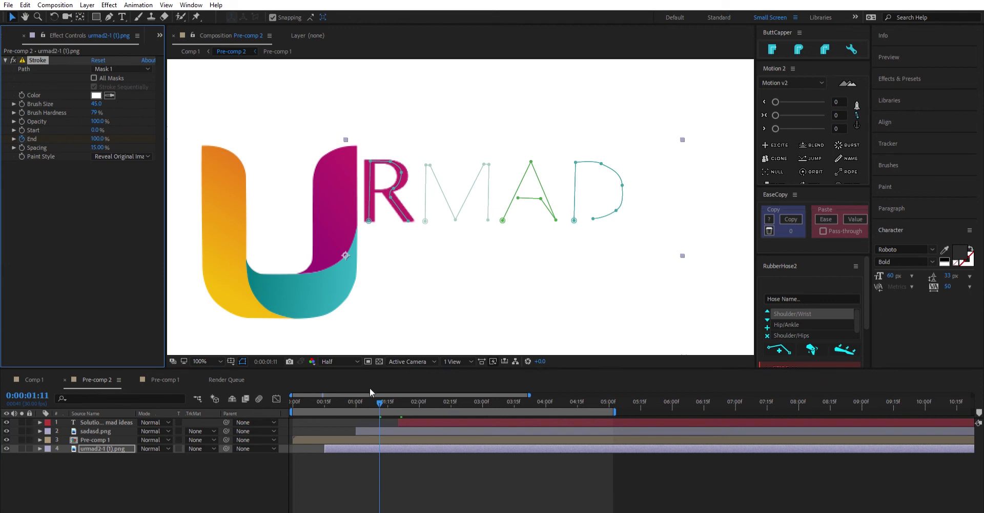
pyautogui.moveTo(370, 395)
pyautogui.mouseDown()
pyautogui.moveTo(327, 397)
pyautogui.moveTo(375, 401)
pyautogui.mouseUp()
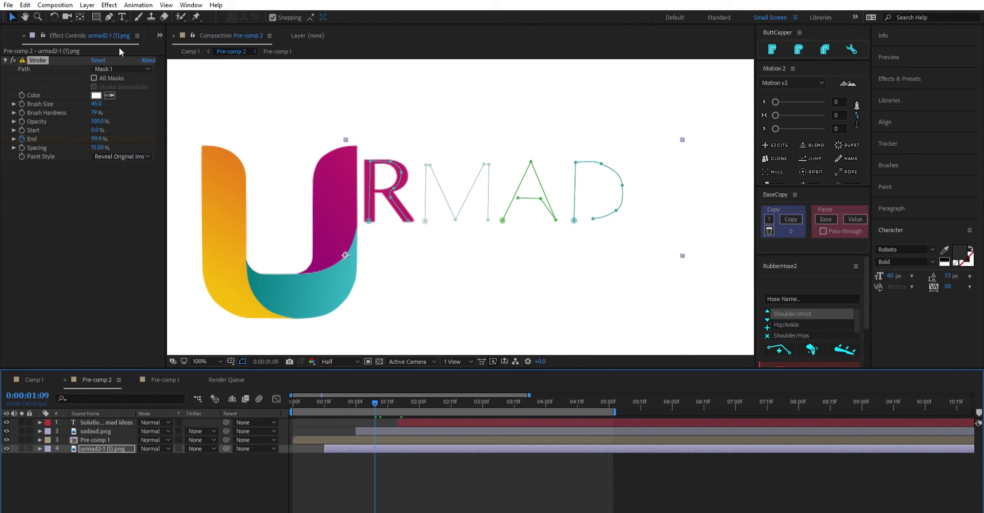
pyautogui.click(94, 77)
pyautogui.press(',')
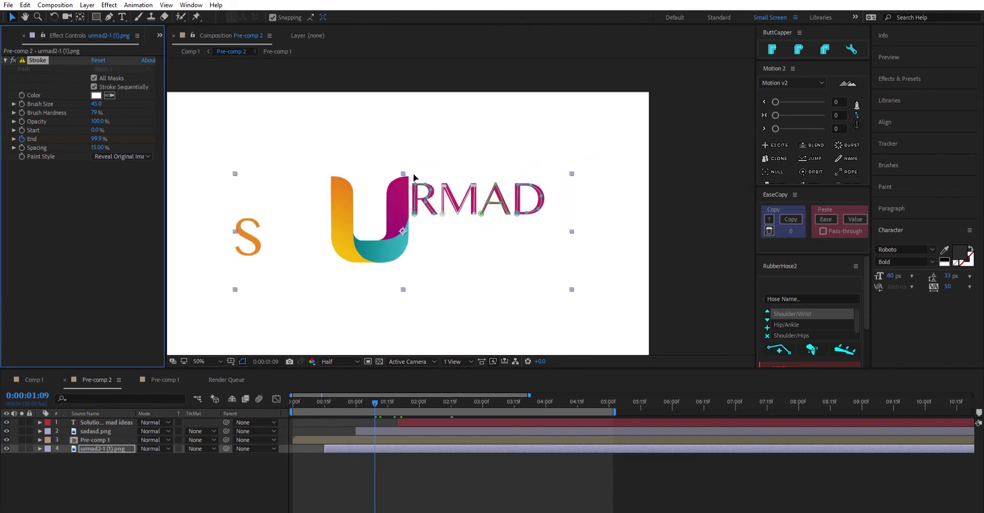
# - Deselect the lettering layer, check the logo at 50% and 100%, and scrub to 0:00:01:08
pyautogui.click(687, 188)
pyautogui.moveTo(472, 218); pyautogui.dragTo(526, 206)
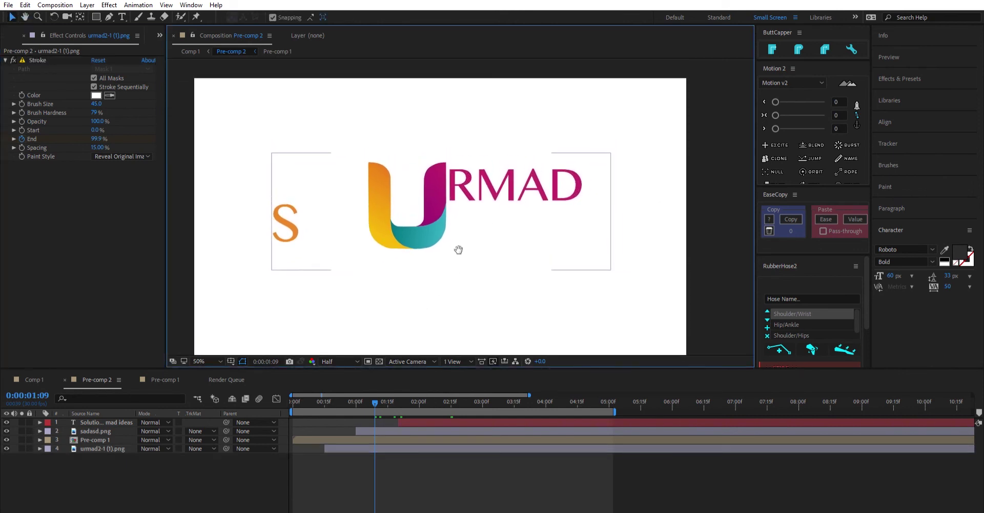
pyautogui.press('.')
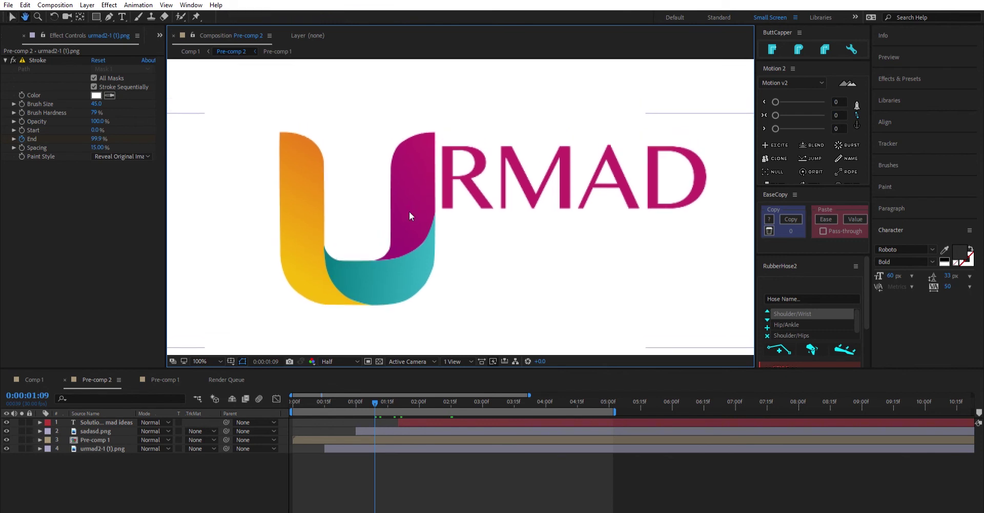
pyautogui.press(',')
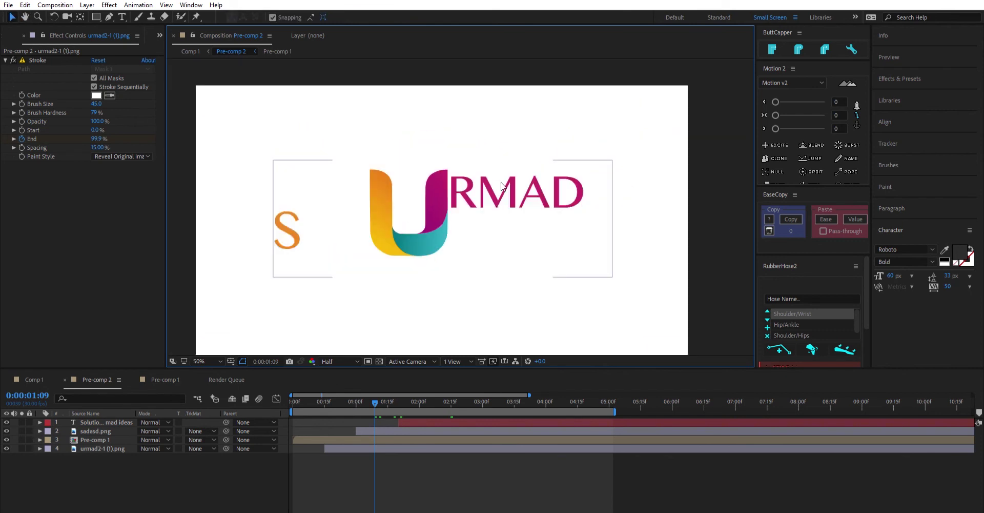
pyautogui.moveTo(382, 395)
pyautogui.mouseDown()
pyautogui.moveTo(395, 398)
pyautogui.moveTo(353, 395)
pyautogui.moveTo(372, 396)
pyautogui.mouseUp()
# - Examine the SOLUTIONS letter masks and the Stroke effect settings on the sadasd.png layer
pyautogui.click(101, 431)
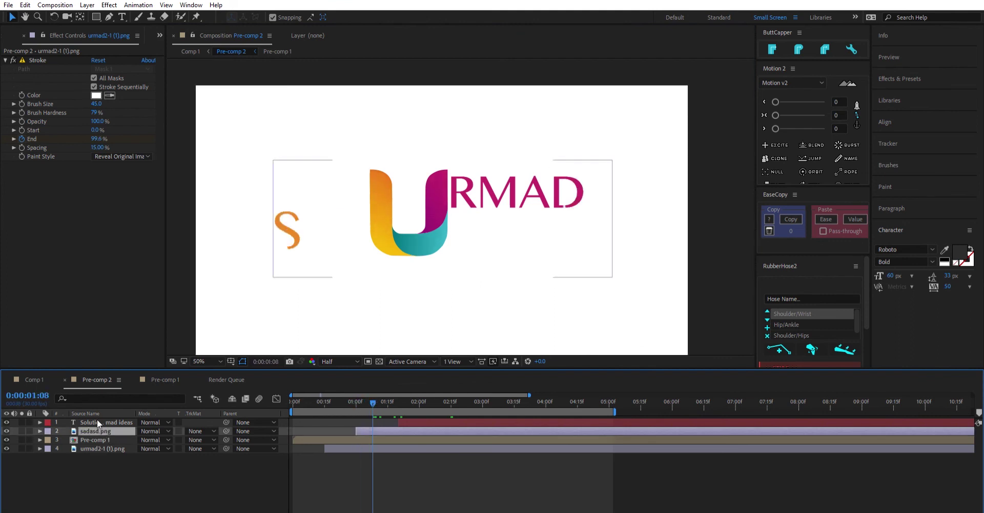
pyautogui.moveTo(413, 242); pyautogui.dragTo(421, 234)
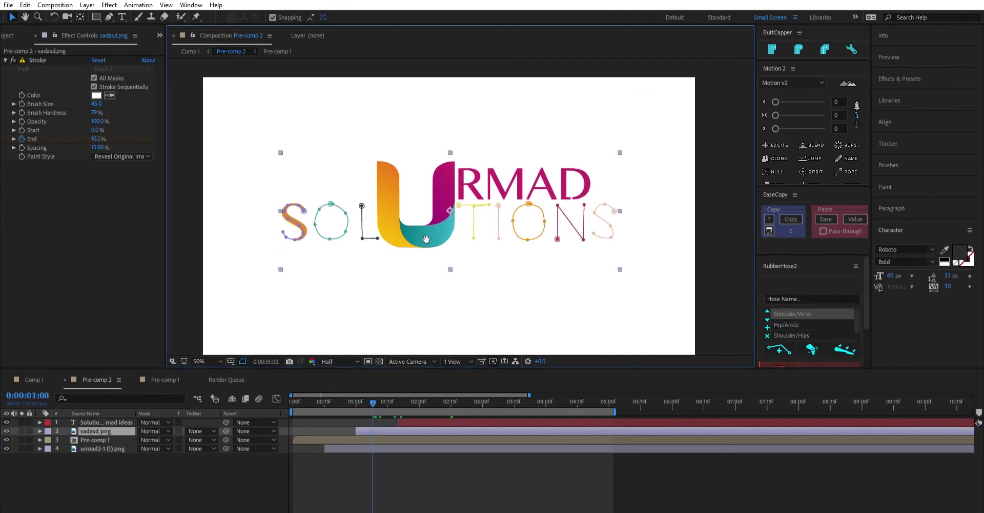
pyautogui.scroll(1, 421, 234)
pyautogui.scroll(-1, 421, 234)
pyautogui.click(95, 71)
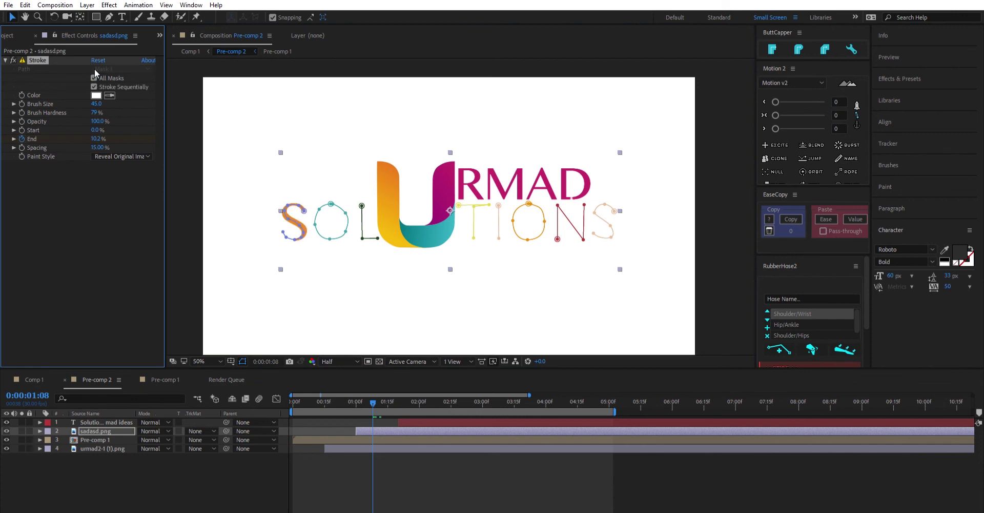
pyautogui.click(183, 139)
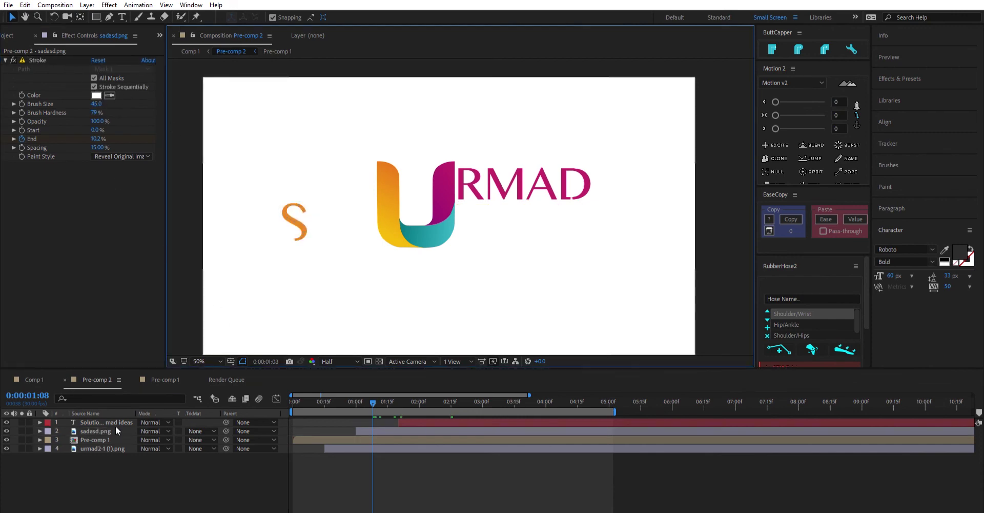
# - Add a second Stroke effect to sadasd.png to show its default All Masks setting, and delete that effect
pyautogui.click(97, 430)
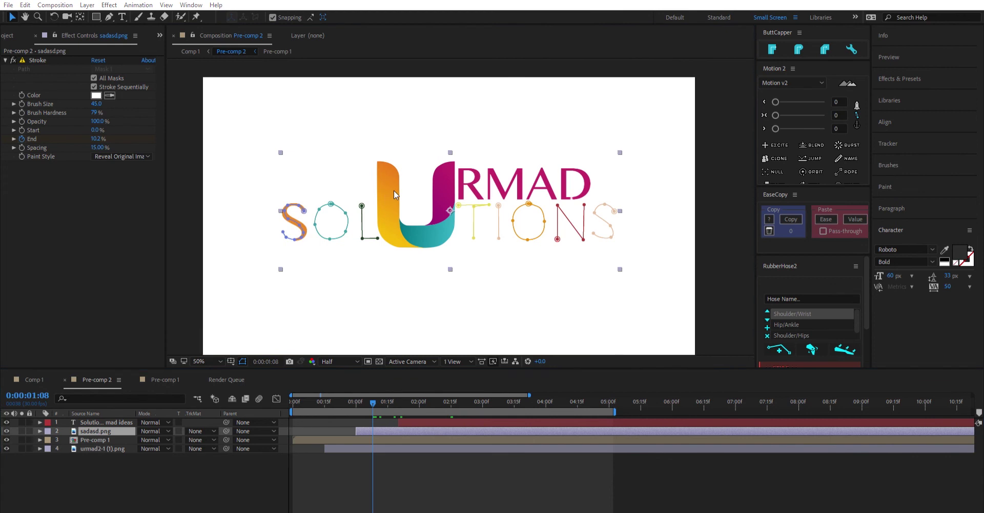
pyautogui.hotkey('ctrl', 'alt', 'shift', 'e')
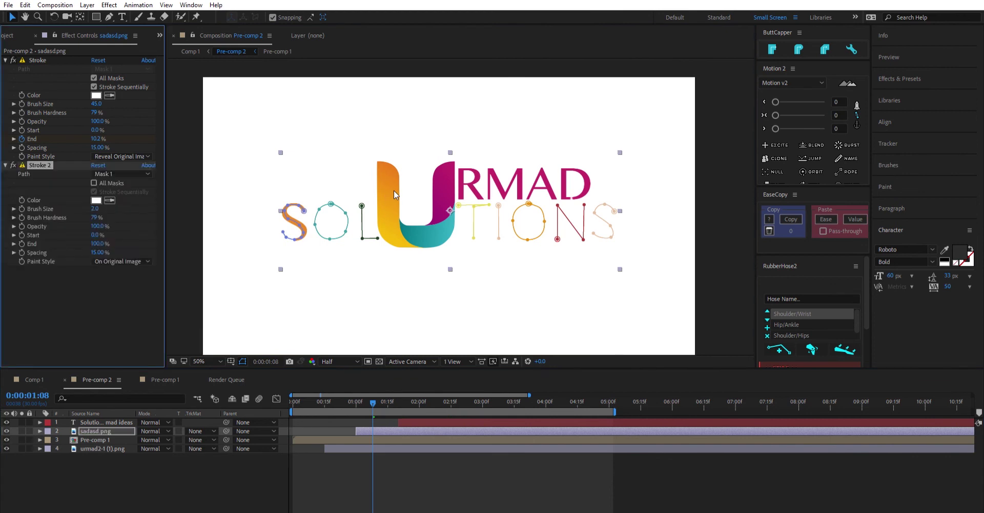
pyautogui.click(94, 175)
pyautogui.click(93, 176)
pyautogui.press('Delete')
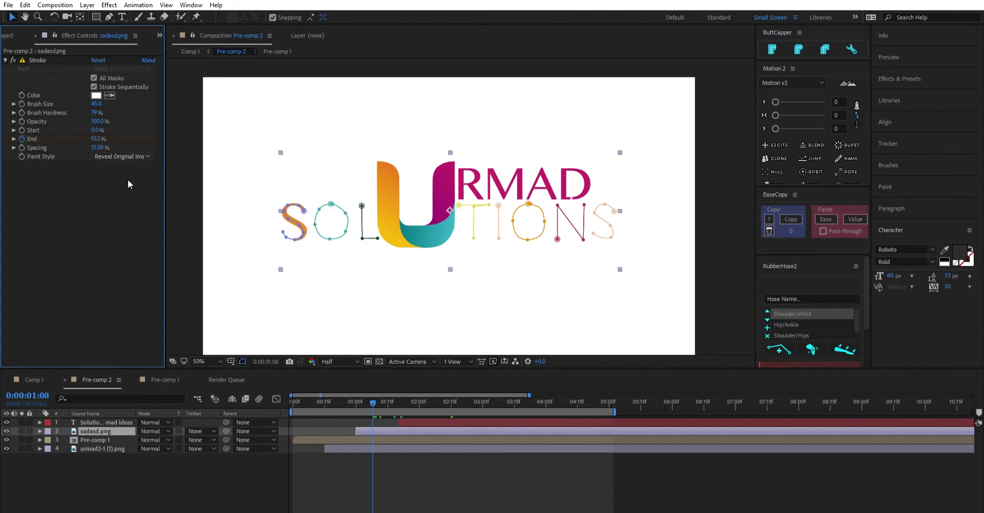
# - Try the On Original Image paint style for the Stroke on sadasd.png, and undo the change
pyautogui.click(135, 159)
pyautogui.click(130, 157)
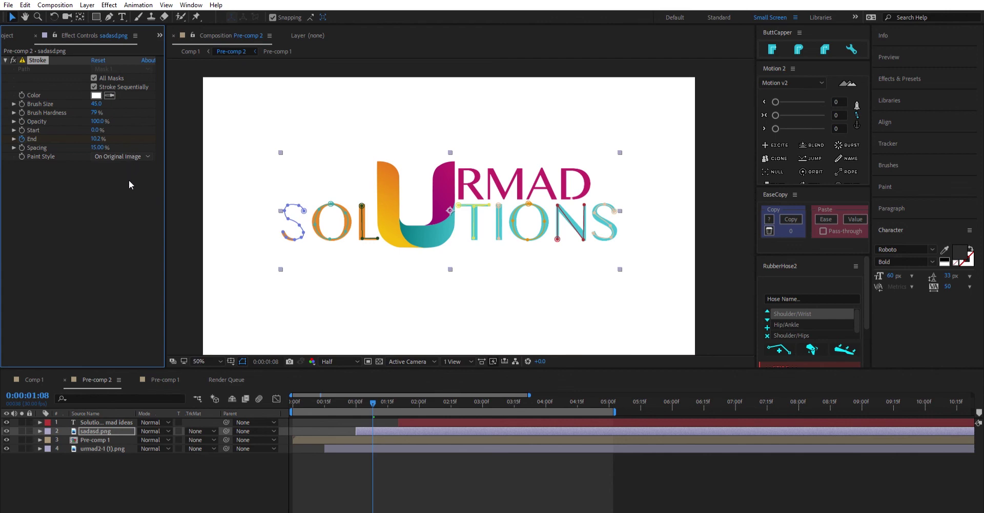
pyautogui.hotkey('ctrl', 'z')
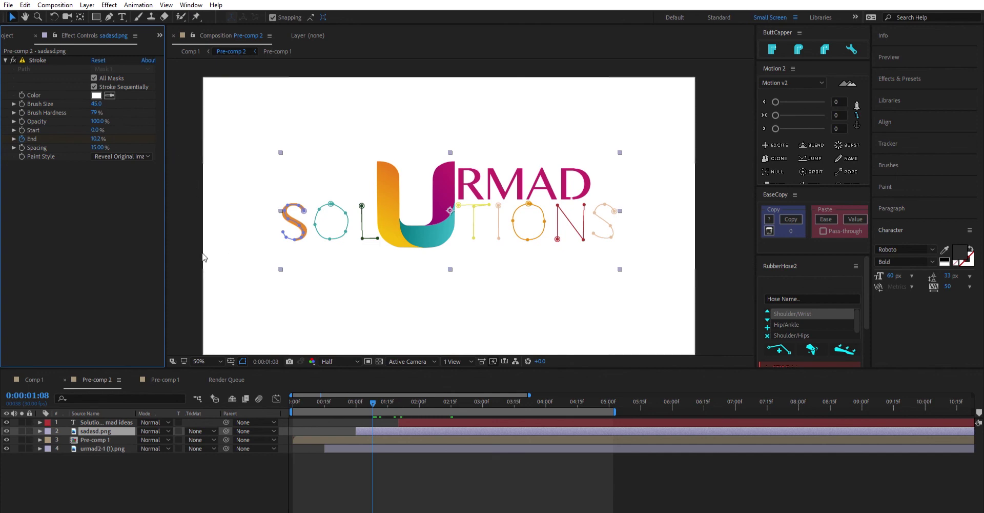
# - Deselect the layer and preview the logo animation from 0:00:00:08 to 0:00:02:17
pyautogui.click(232, 293)
pyautogui.moveTo(371, 393)
pyautogui.mouseDown()
pyautogui.moveTo(354, 397)
pyautogui.moveTo(451, 401)
pyautogui.moveTo(306, 389)
pyautogui.mouseUp()
pyautogui.press('space')
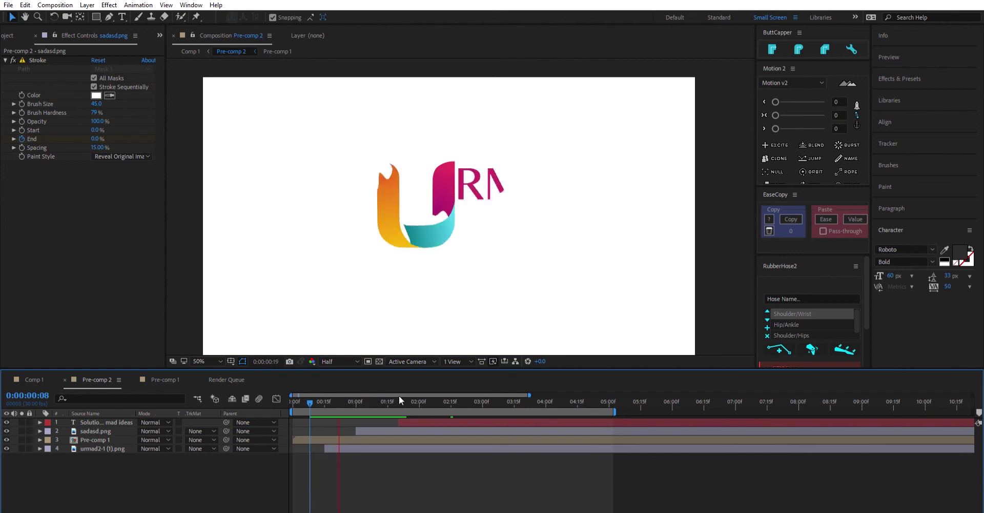
pyautogui.press('space')
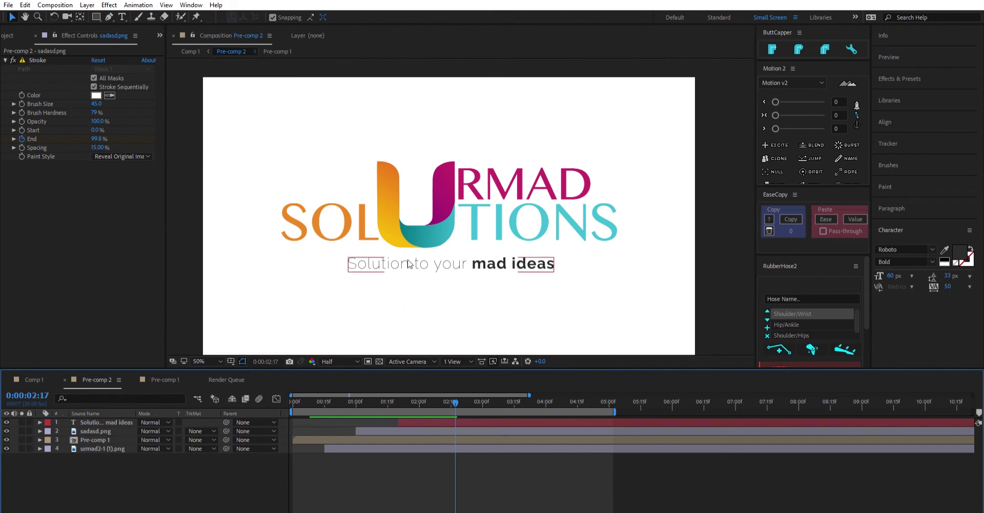
# - Select the tagline text layer and reveal its keyframed Range Selector 1 Start property
pyautogui.click(359, 263)
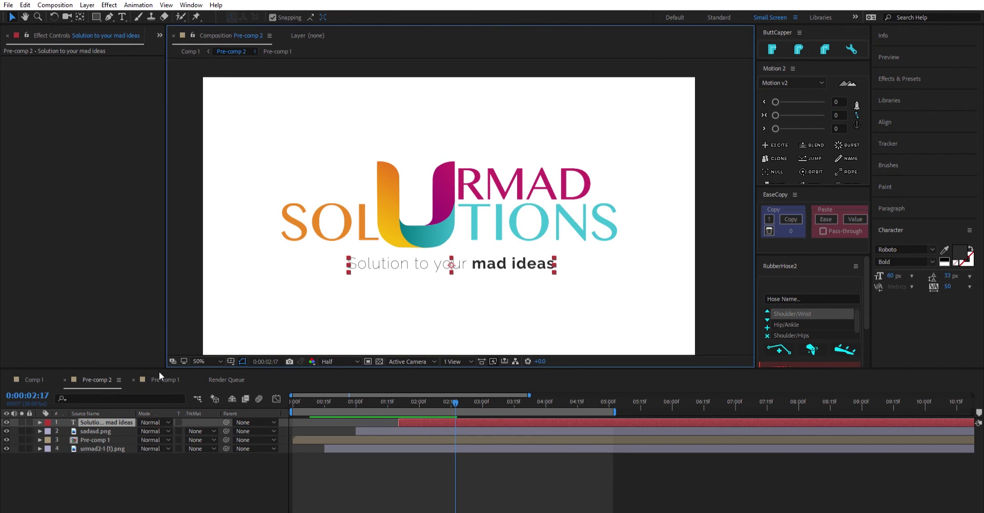
pyautogui.click(100, 413)
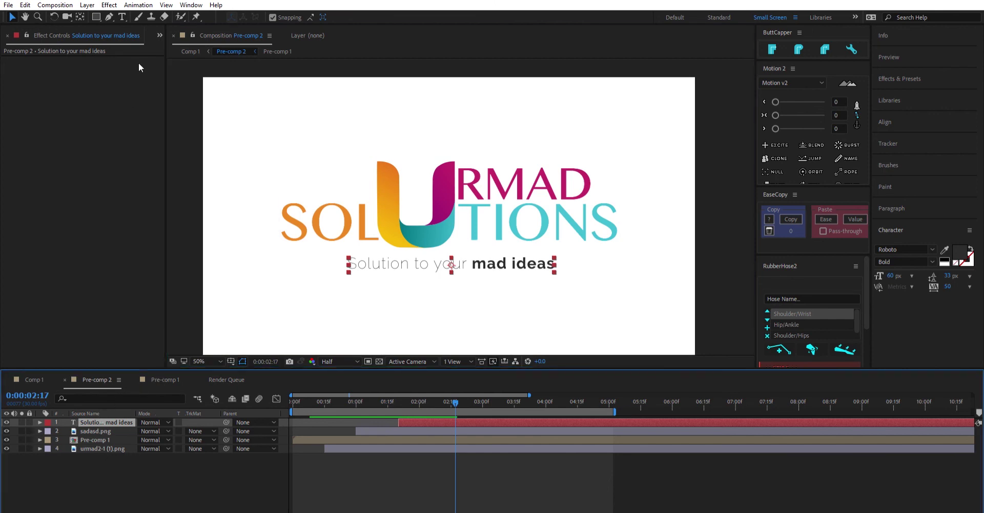
pyautogui.click(159, 379)
pyautogui.click(97, 379)
pyautogui.click(27, 370)
pyautogui.click(93, 370)
pyautogui.click(99, 468)
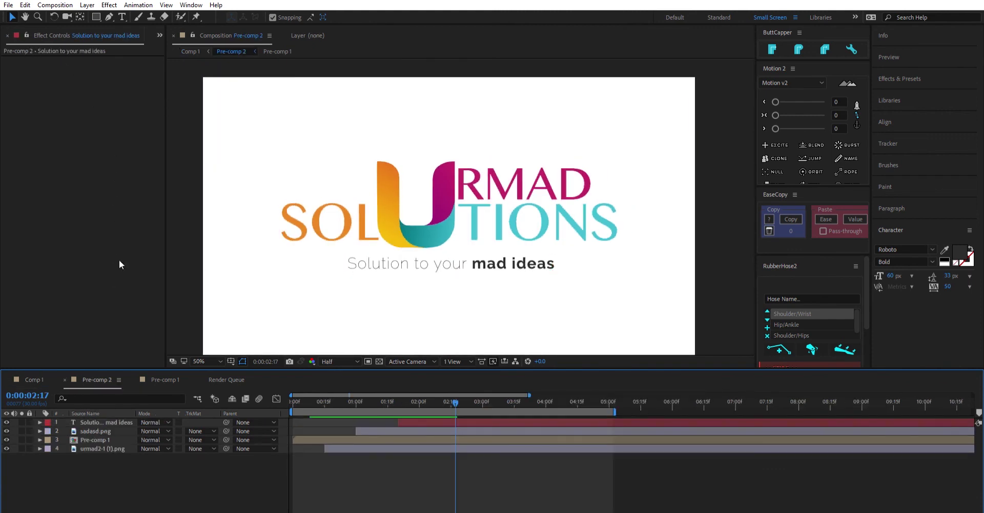
pyautogui.click(118, 420)
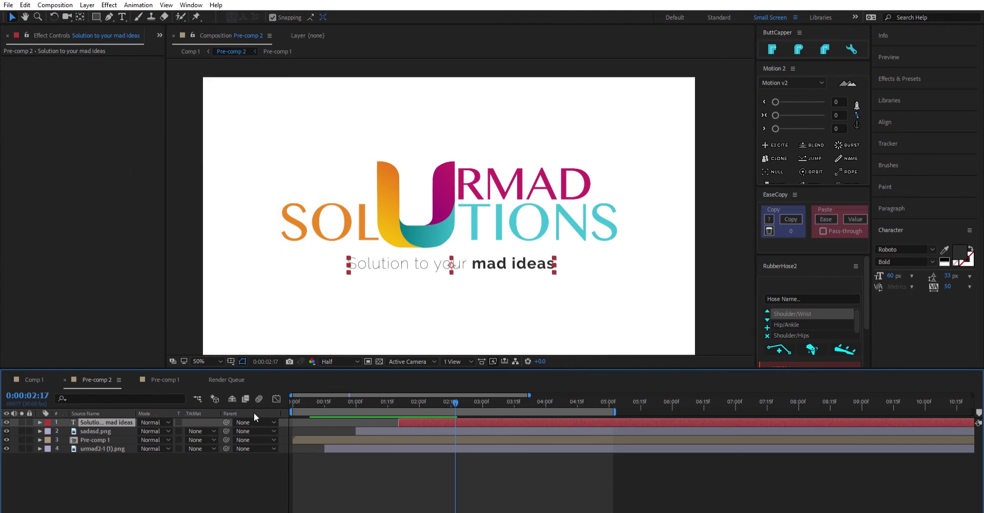
pyautogui.press('u')
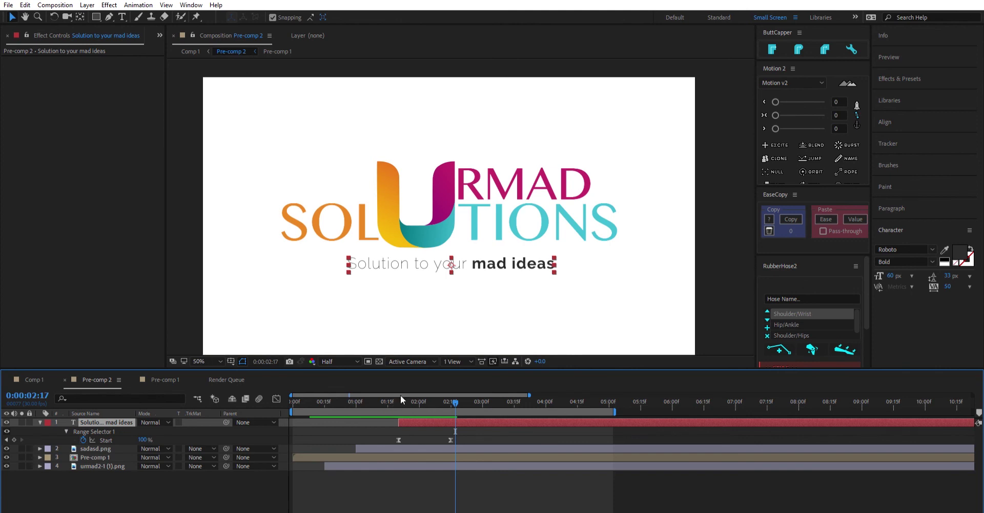
# - Scrub to the first Start keyframe at 0:00:01:20, check the frame unselected, and reselect the tagline layer
pyautogui.moveTo(401, 394)
pyautogui.mouseDown()
pyautogui.moveTo(452, 400)
pyautogui.moveTo(399, 396)
pyautogui.mouseUp()
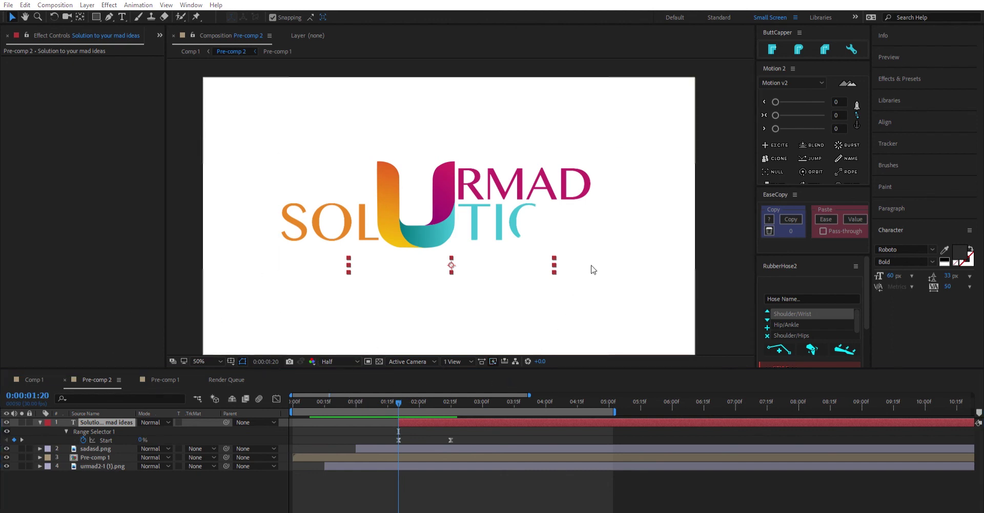
pyautogui.click(717, 222)
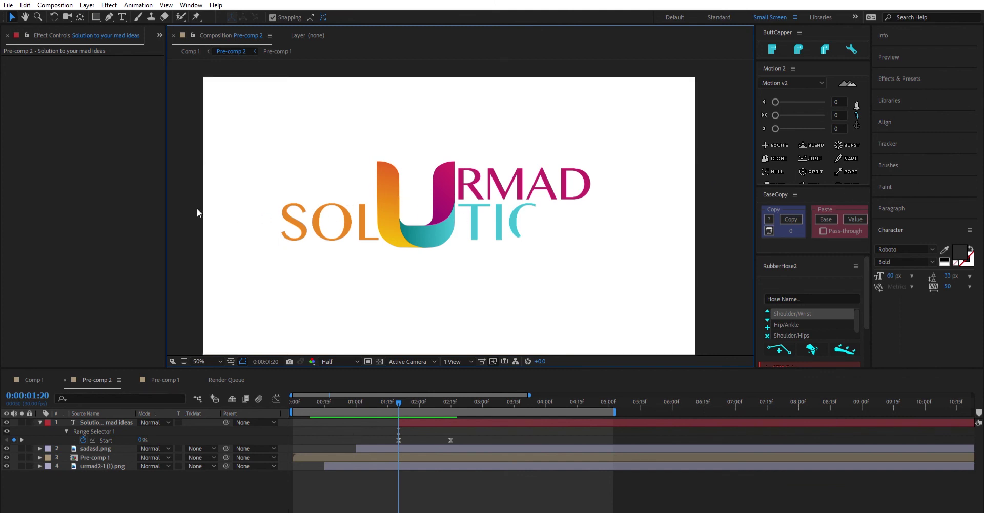
pyautogui.click(477, 422)
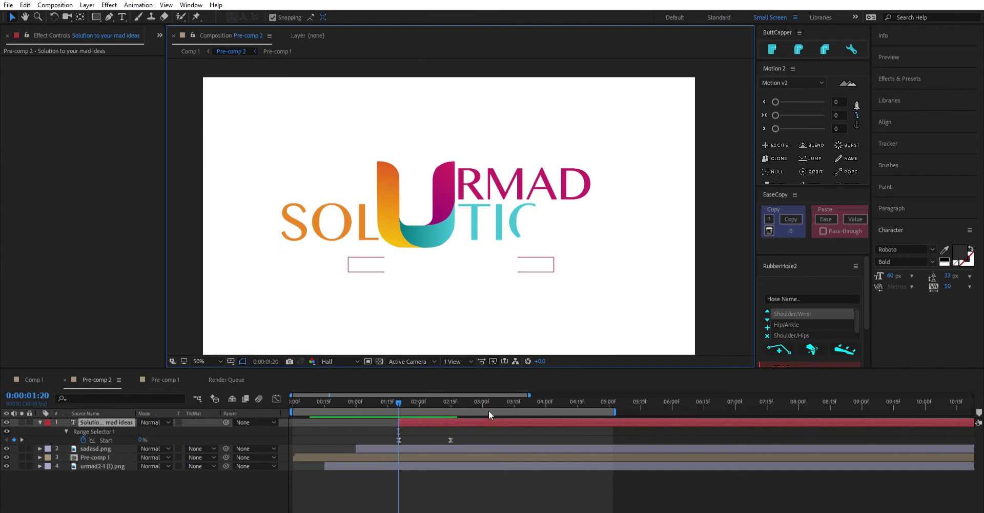
# - Toggle the tagline text layer's keyframed properties, leaving them collapsed, and deselect the layer
pyautogui.press('u')
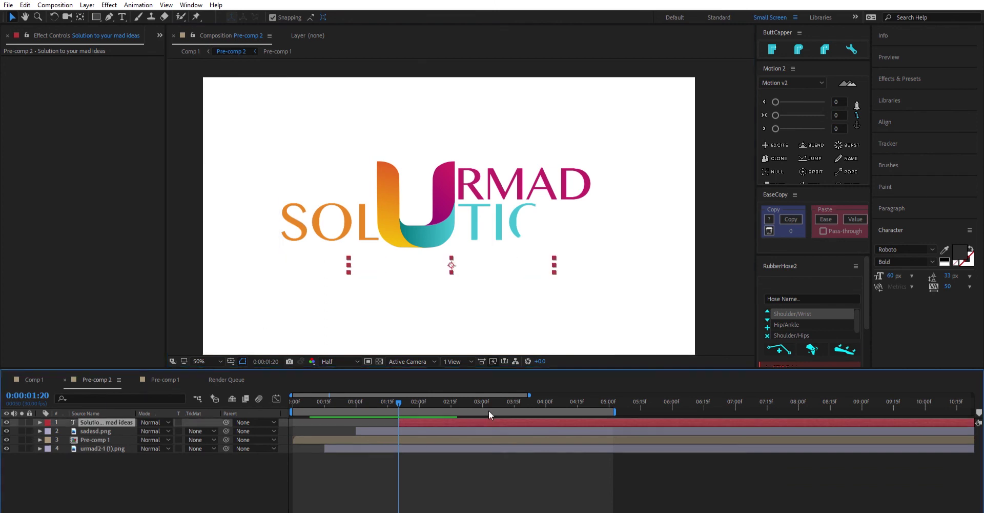
pyautogui.press('u')
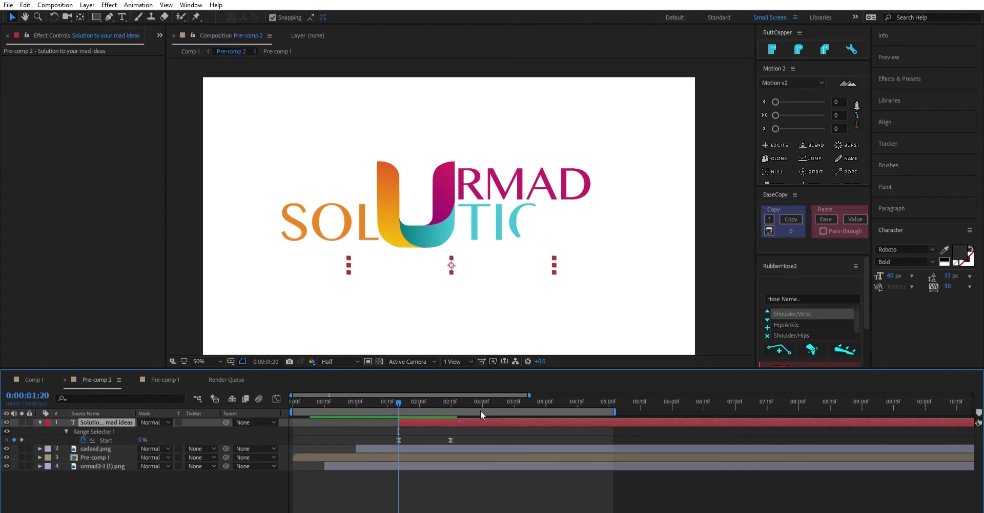
pyautogui.press('u')
pyautogui.click(177, 245)
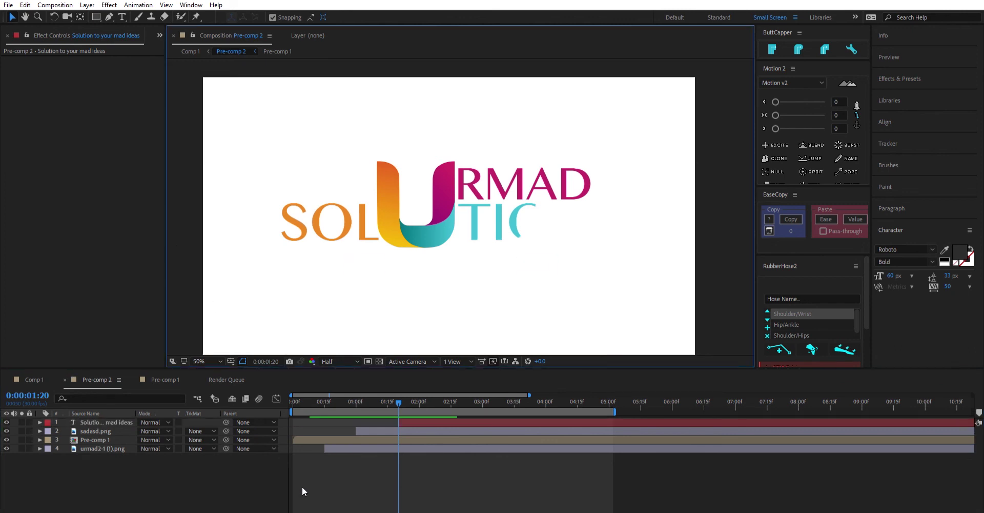
# - Move the current time to 0:00:00:00 and preview the logo animation from the start
pyautogui.scroll(-3, 309, 508)
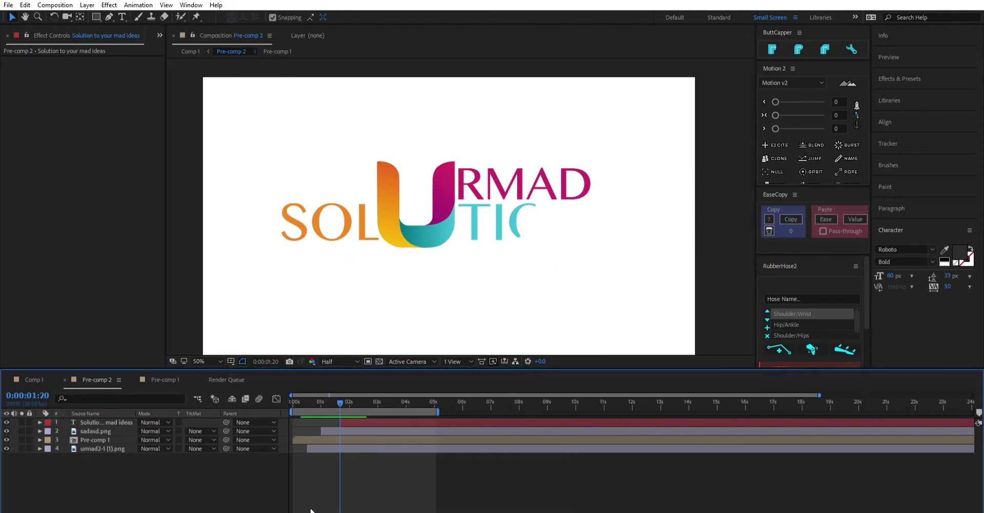
pyautogui.scroll(5, 311, 510)
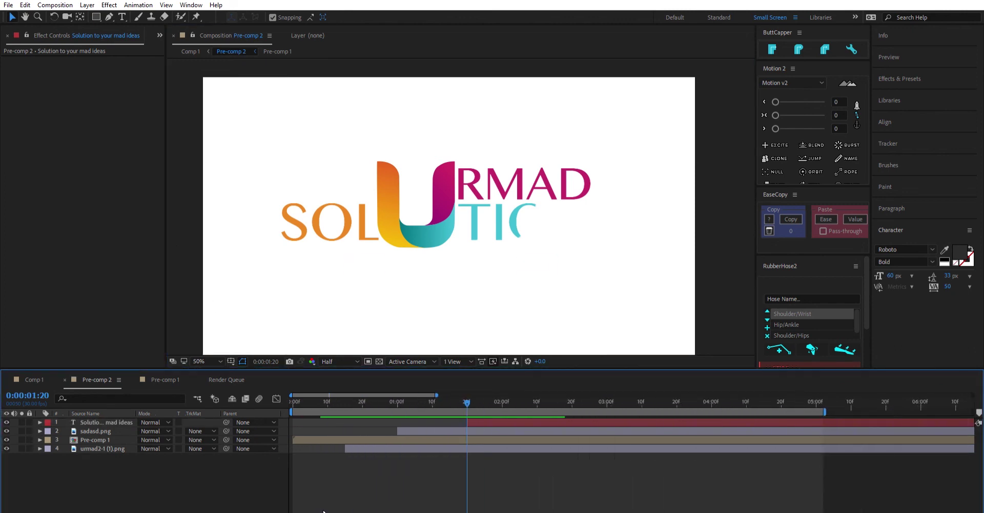
pyautogui.moveTo(392, 397); pyautogui.dragTo(285, 383)
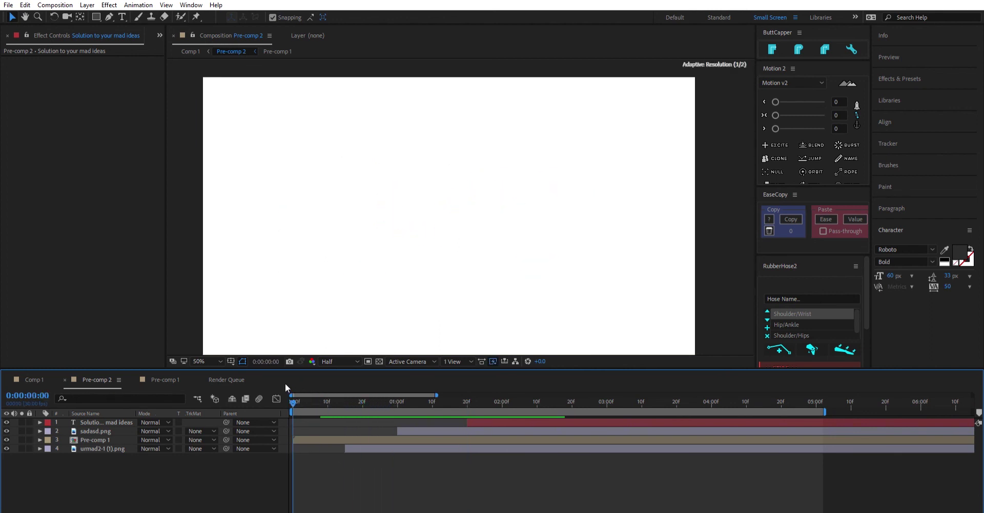
pyautogui.press('space')
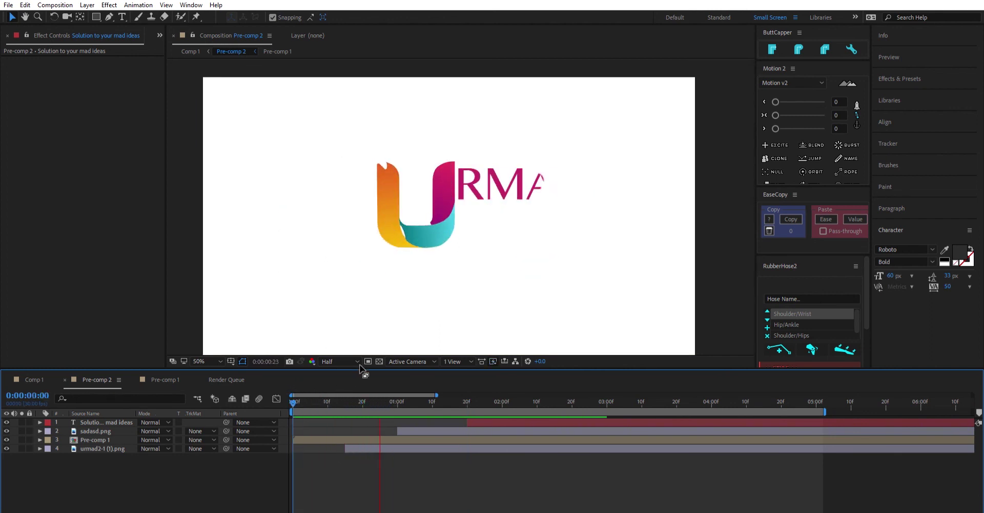